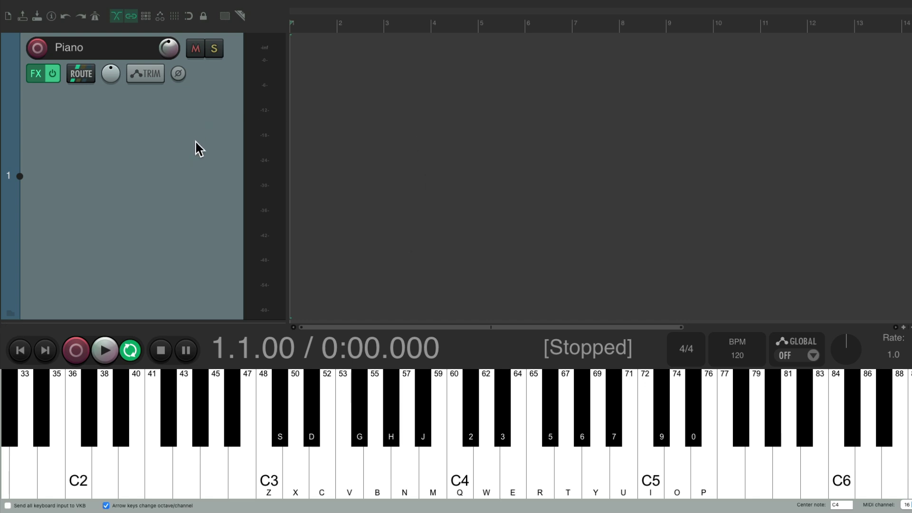
Step: Record-arm the Piano track and record a freely played MIDI part of about 12 measures
{"action": "left_click", "coordinate": [37, 47]}
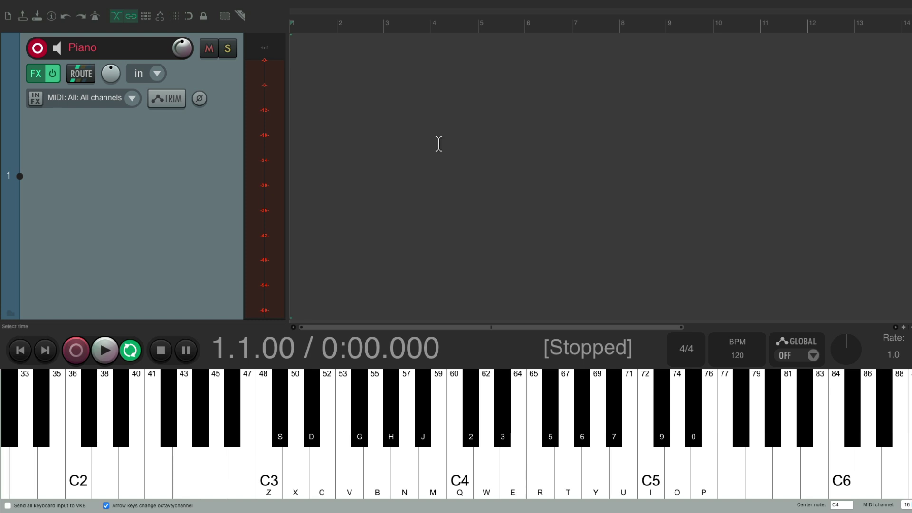
{"action": "key", "text": "ctrl+r"}
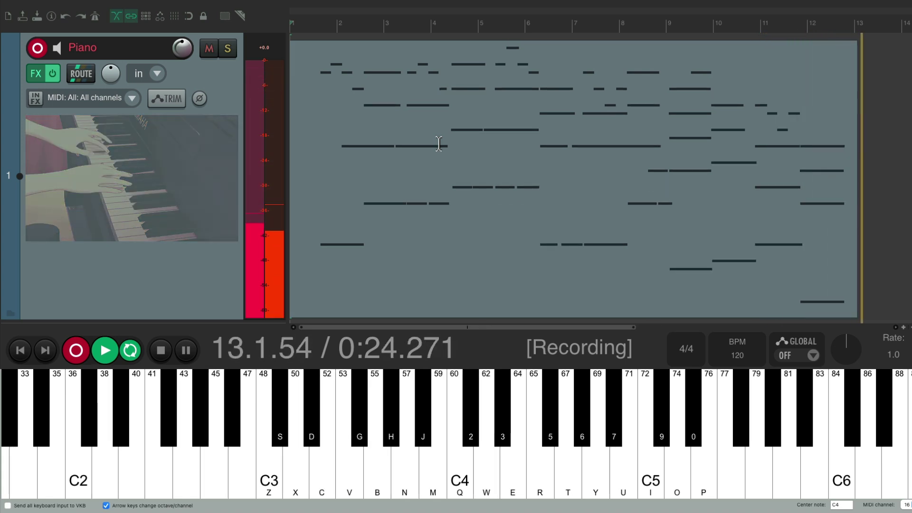
{"action": "key", "text": "space"}
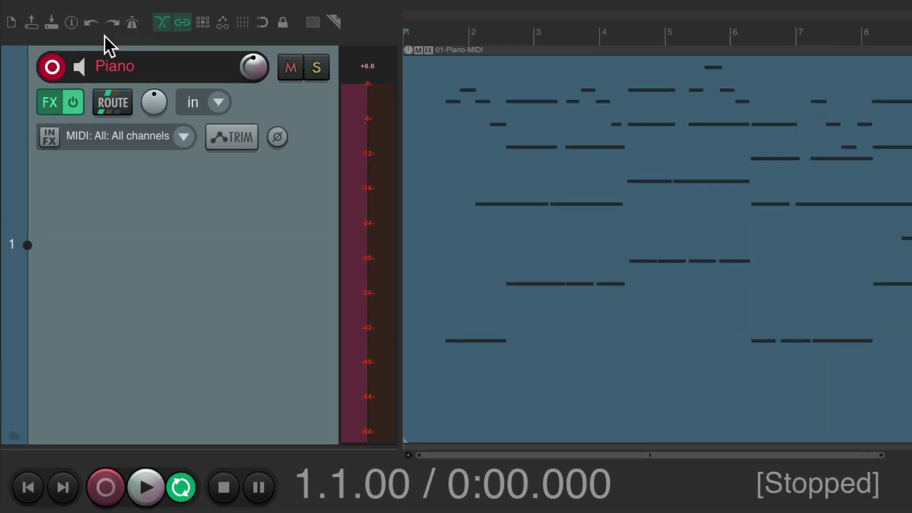
Step: Disarm the Piano track, show the bar grid, and slide the MIDI item so notes start at bar 2
{"action": "left_click", "coordinate": [37, 48]}
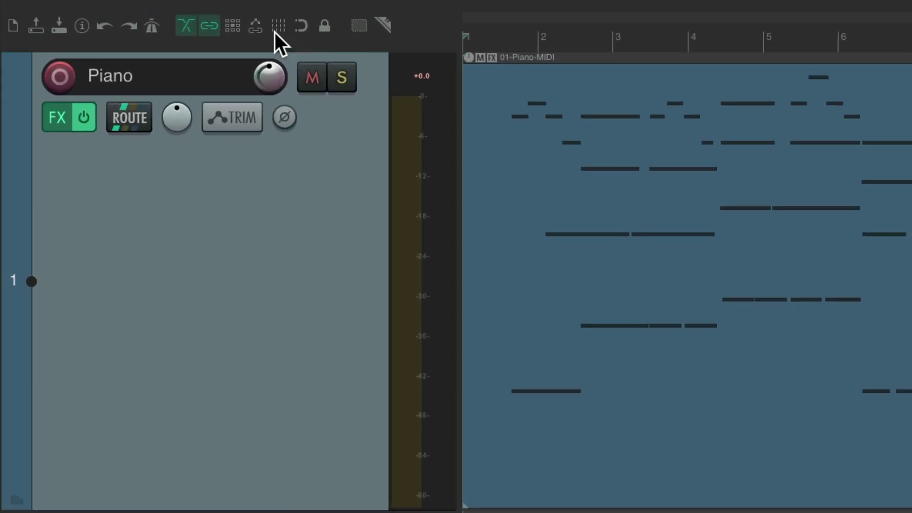
{"action": "left_click", "coordinate": [175, 15]}
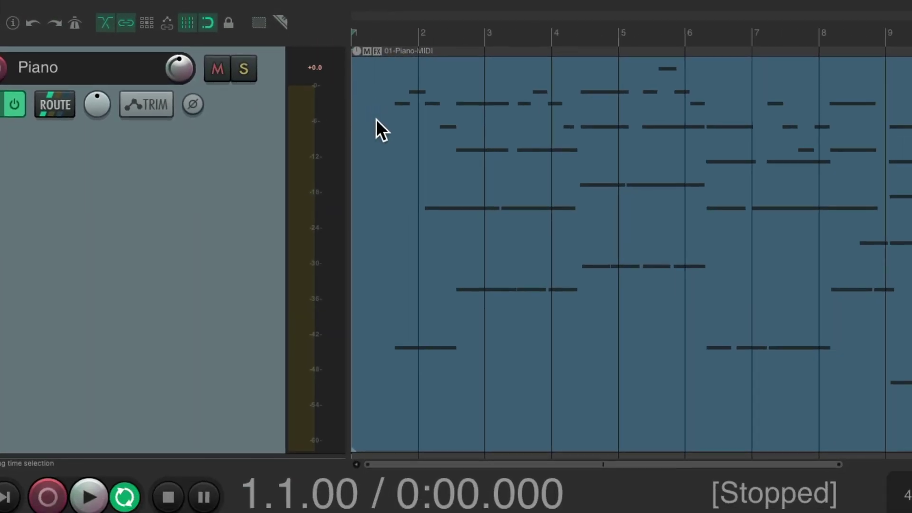
{"action": "scroll", "coordinate": [489, 139], "scroll_direction": "up", "scroll_amount": 4}
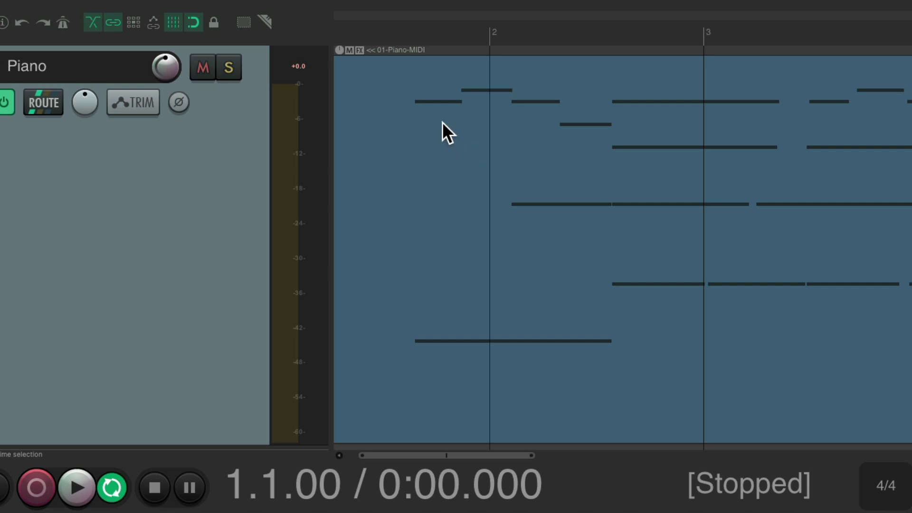
{"action": "left_click_drag", "start_coordinate": [532, 110], "coordinate": [611, 107]}
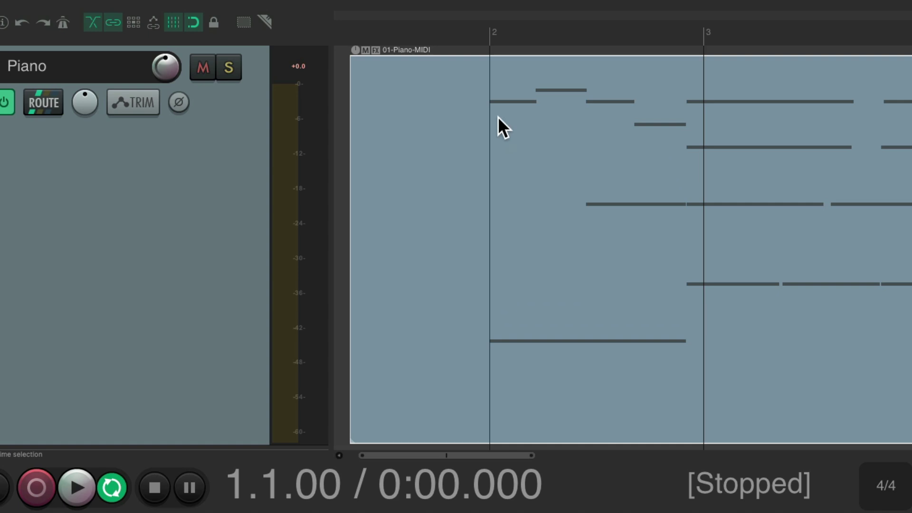
Step: Play back from just before bar 2 to check the shifted recording
{"action": "left_click", "coordinate": [460, 34]}
{"action": "key", "text": "space"}
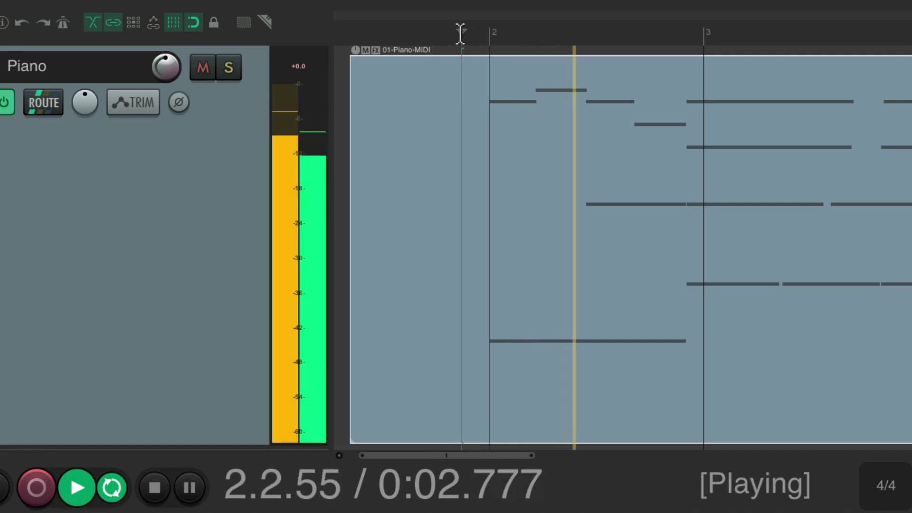
{"action": "key", "text": "space"}
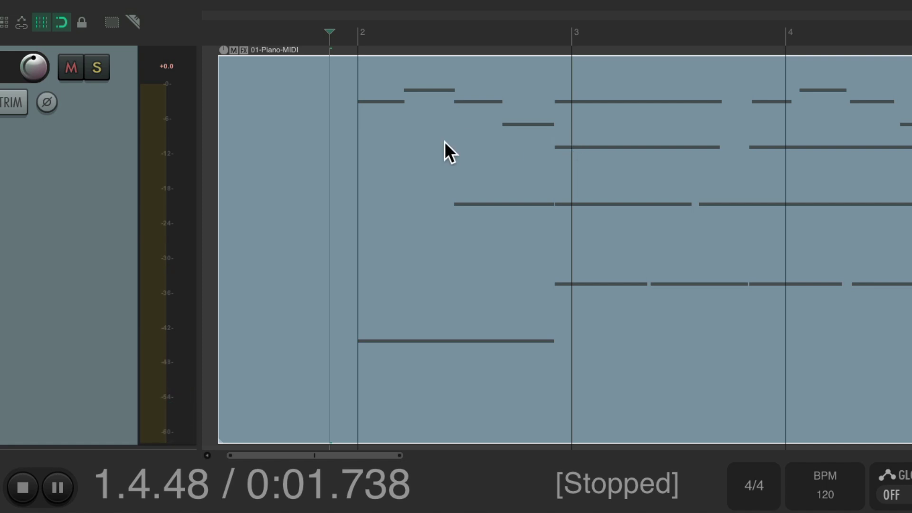
Step: Place the edit cursor at bar 2 and try the Shift+C tempo shortcut, cancelling its dialog
{"action": "left_click", "coordinate": [357, 33]}
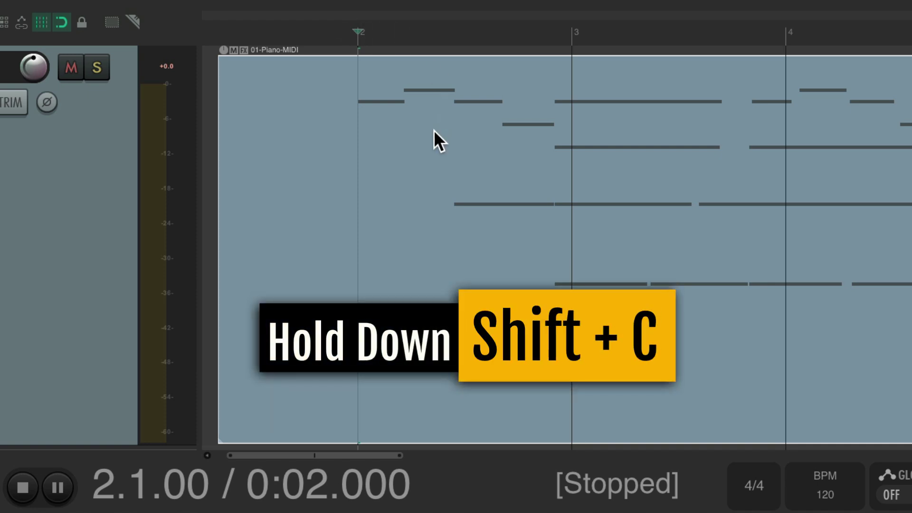
{"action": "key", "text": "shift+c"}
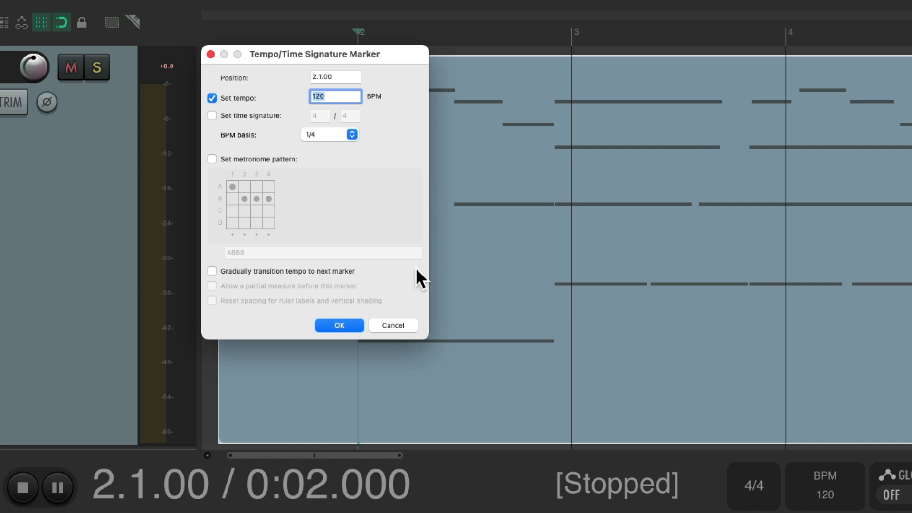
{"action": "left_click", "coordinate": [396, 324]}
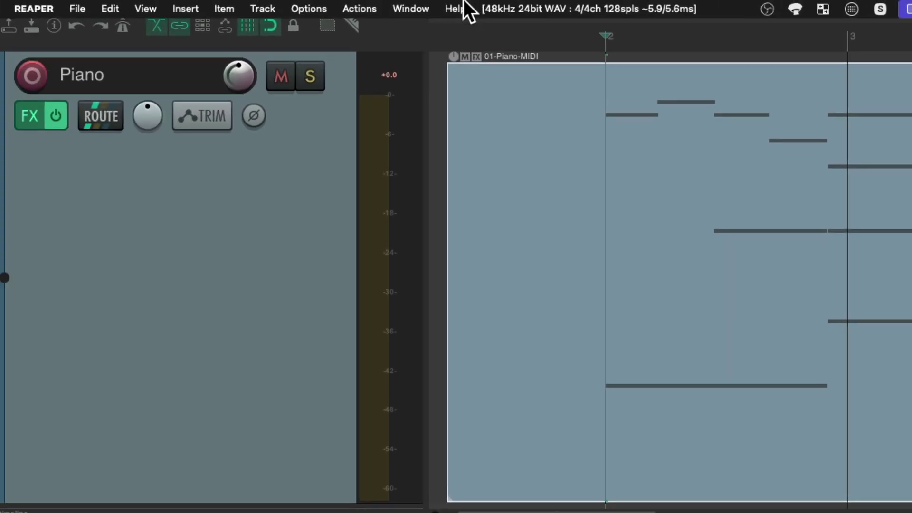
Step: Assign Shift+C to 'Insert tempo marker at edit cursor, without opening tempo edit dialog'
{"action": "left_click", "coordinate": [403, 2]}
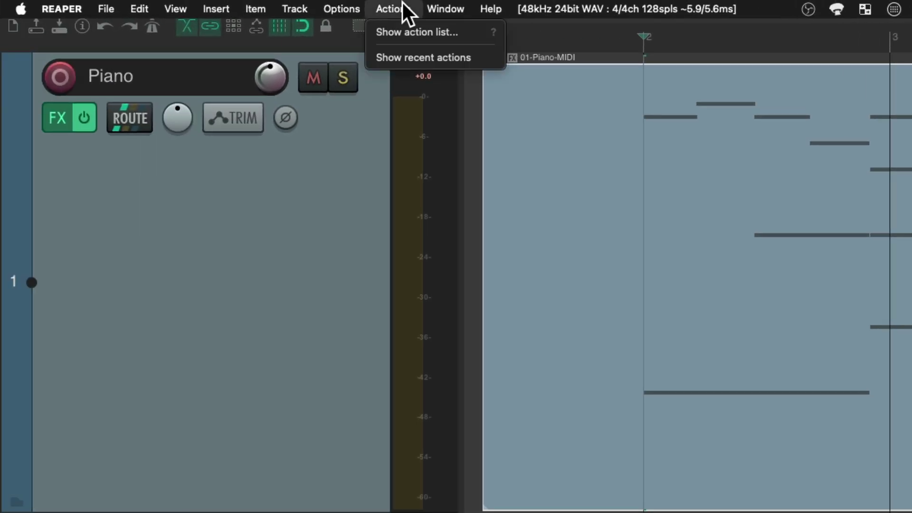
{"action": "left_click", "coordinate": [371, 30]}
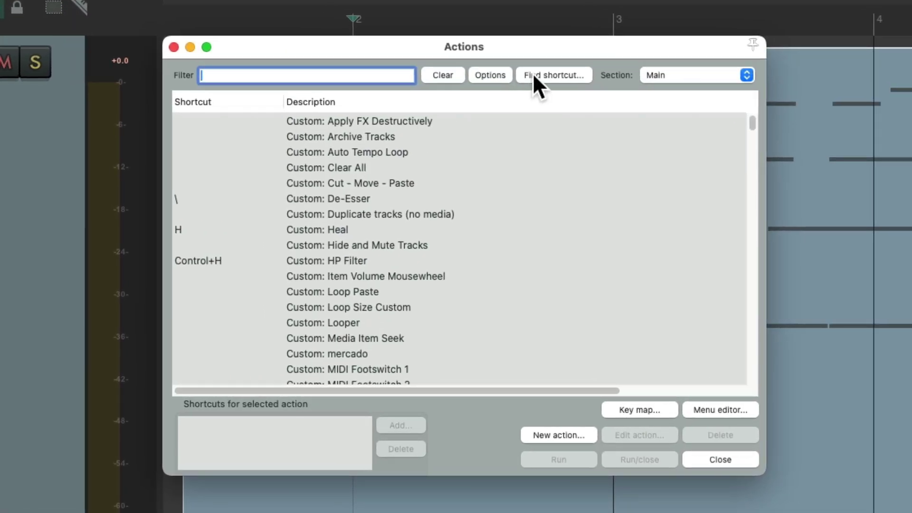
{"action": "left_click", "coordinate": [533, 75]}
{"action": "key", "text": "shift+c"}
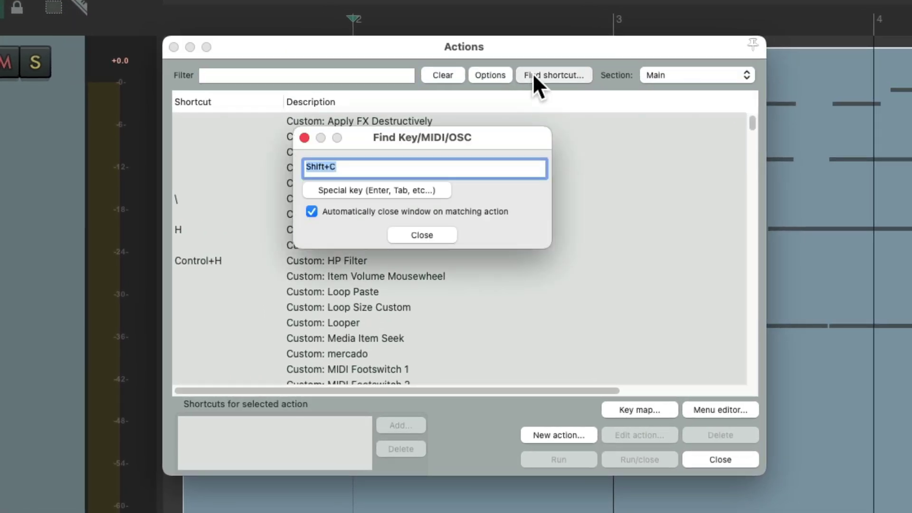
{"action": "scroll", "coordinate": [522, 300], "scroll_direction": "down", "scroll_amount": 3}
{"action": "left_click", "coordinate": [495, 296]}
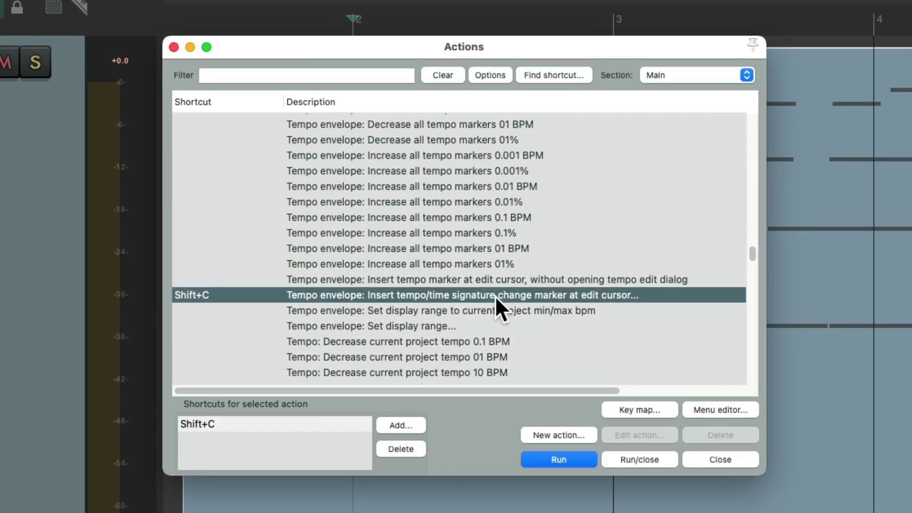
{"action": "left_click", "coordinate": [487, 283]}
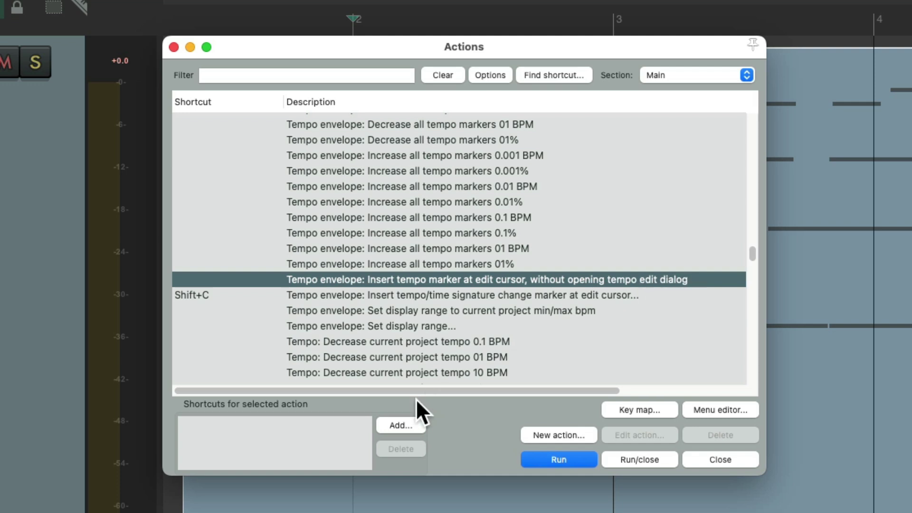
{"action": "left_click", "coordinate": [403, 426]}
{"action": "key", "text": "shift+c"}
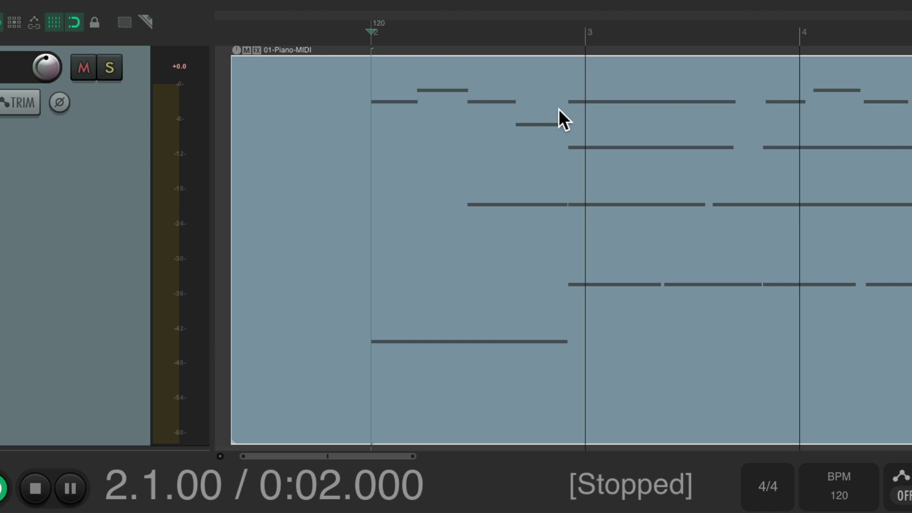
Step: Add a 120 BPM tempo marker at bar 3, test Ctrl-dragging it, then undo the stretch
{"action": "left_click", "coordinate": [589, 32]}
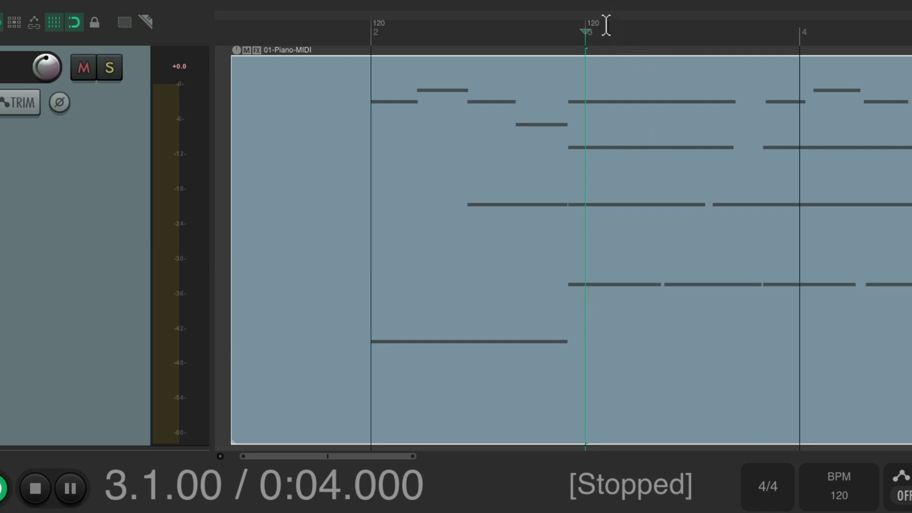
{"action": "mouse_move", "coordinate": [593, 25]}
{"action": "left_mouse_down"}
{"action": "mouse_move", "coordinate": [648, 27]}
{"action": "mouse_move", "coordinate": [568, 28]}
{"action": "mouse_move", "coordinate": [641, 30]}
{"action": "left_mouse_up"}
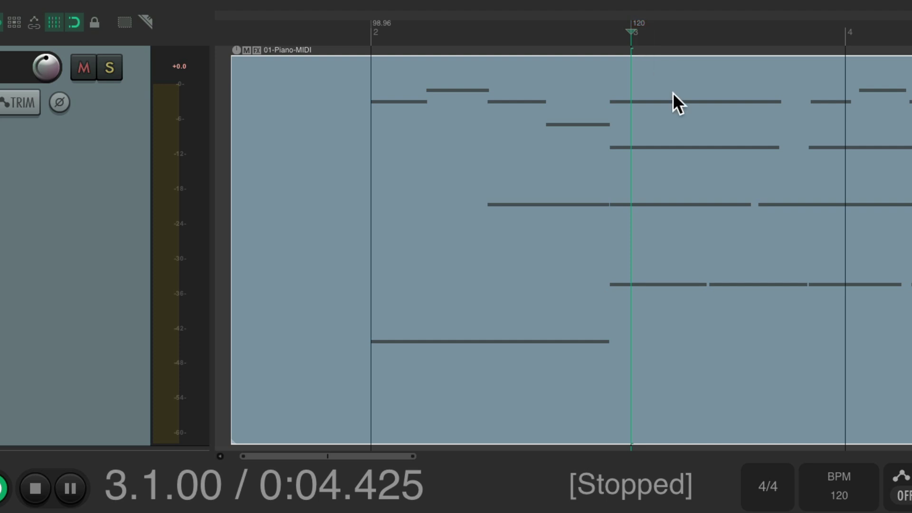
{"action": "key", "text": "ctrl+z"}
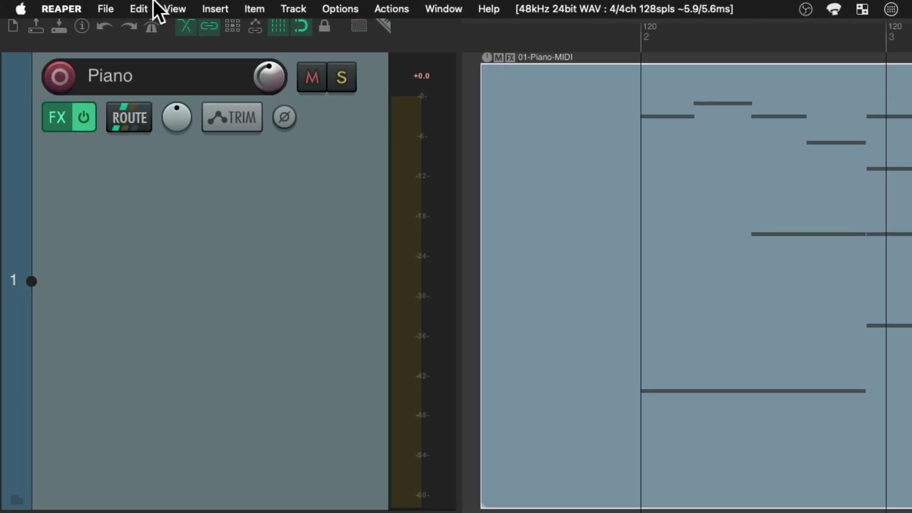
Step: Set the project timebase for items/envelopes/markers to Time in Project Settings
{"action": "left_click", "coordinate": [105, 9]}
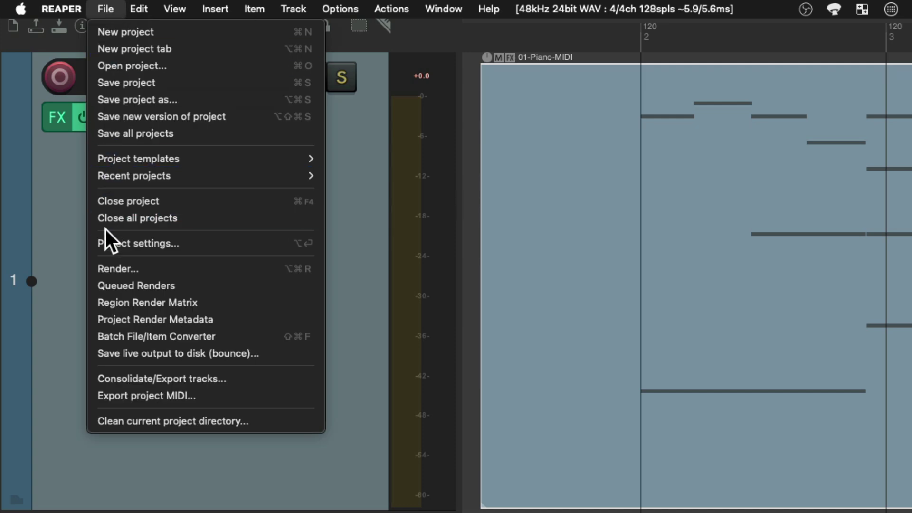
{"action": "left_click", "coordinate": [193, 243]}
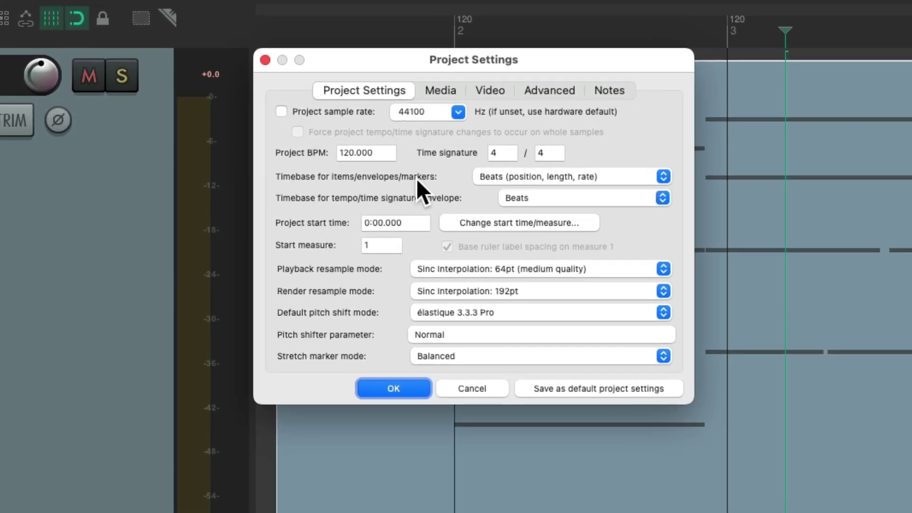
{"action": "left_click", "coordinate": [621, 176]}
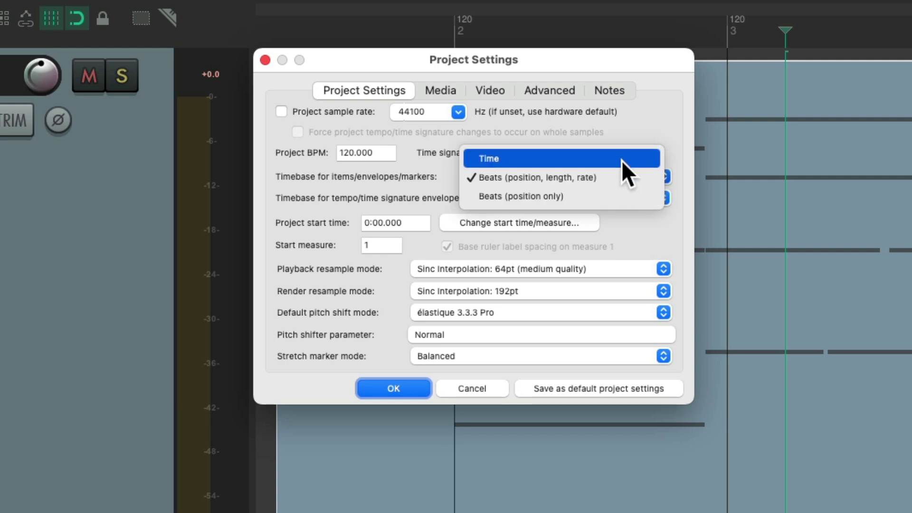
{"action": "left_click", "coordinate": [622, 160]}
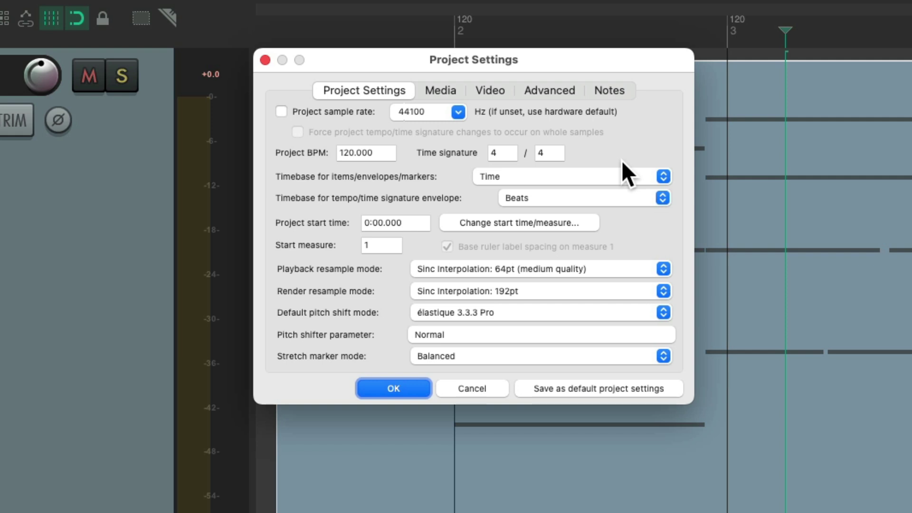
{"action": "key", "text": "Return"}
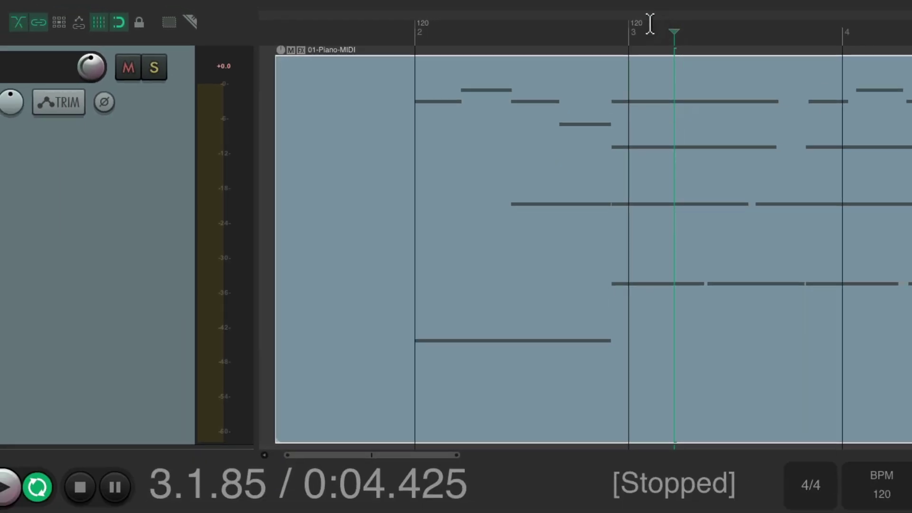
Step: Set the 01-Piano-MIDI item's source properties to ignore project tempo and use 120 BPM
{"action": "mouse_move", "coordinate": [638, 24]}
{"action": "left_mouse_down"}
{"action": "mouse_move", "coordinate": [752, 23]}
{"action": "mouse_move", "coordinate": [613, 25]}
{"action": "mouse_move", "coordinate": [743, 26]}
{"action": "mouse_move", "coordinate": [627, 27]}
{"action": "left_mouse_up"}
{"action": "right_click", "coordinate": [456, 100]}
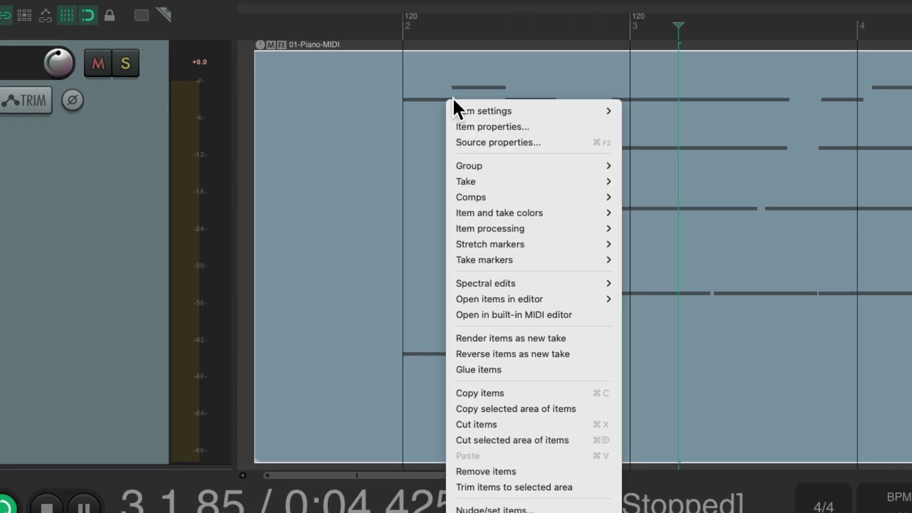
{"action": "left_click", "coordinate": [455, 143]}
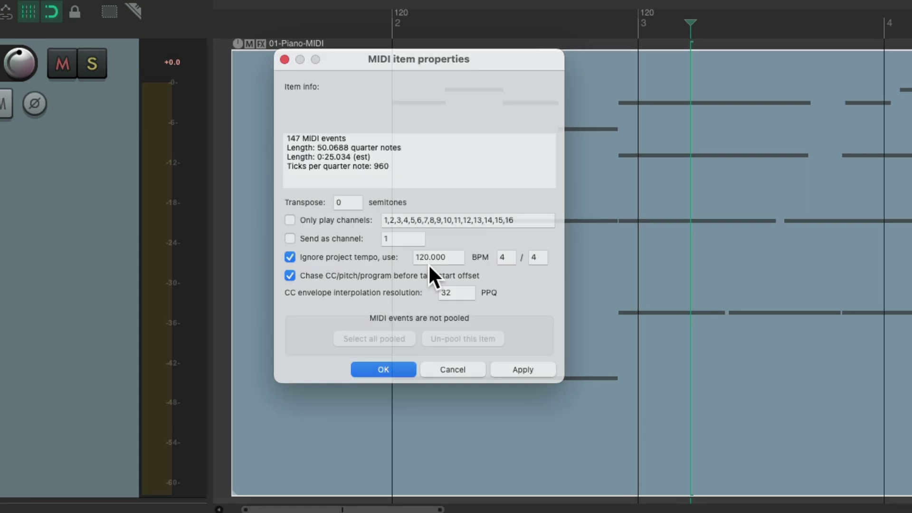
{"action": "key", "text": "Return"}
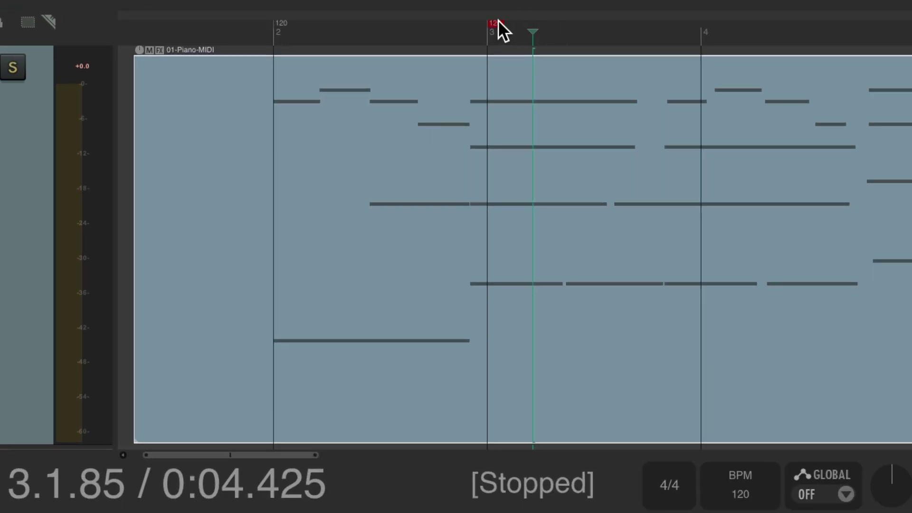
Step: Drag the bar 3 tempo marker onto the phrase so bar 2 reads 130.717 BPM, then play
{"action": "mouse_move", "coordinate": [499, 20]}
{"action": "left_mouse_down"}
{"action": "mouse_move", "coordinate": [601, 21]}
{"action": "mouse_move", "coordinate": [443, 19]}
{"action": "mouse_move", "coordinate": [600, 15]}
{"action": "left_mouse_up"}
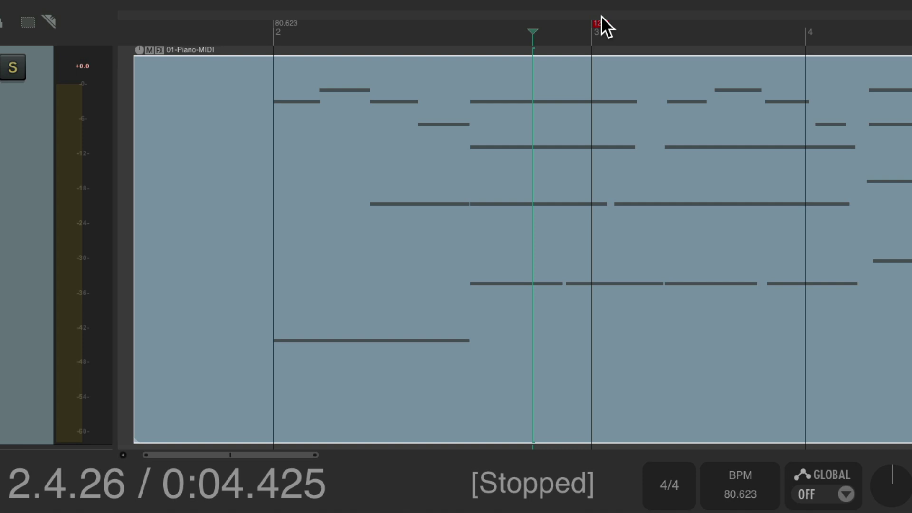
{"action": "left_click_drag", "start_coordinate": [601, 16], "coordinate": [479, 14]}
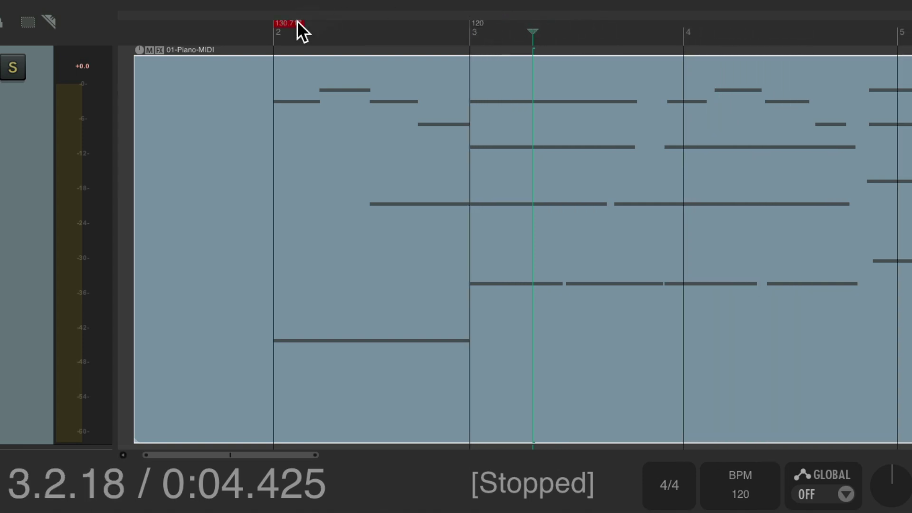
{"action": "left_click", "coordinate": [252, 25]}
{"action": "key", "text": "space"}
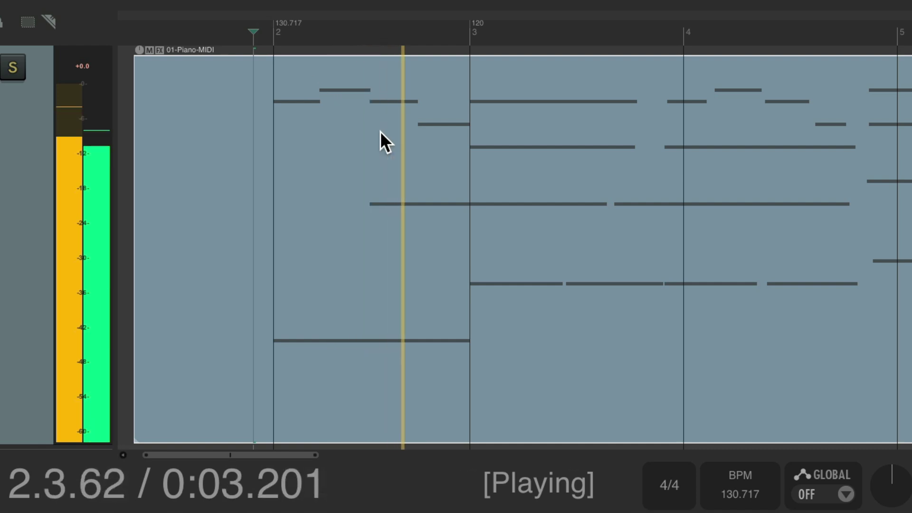
Step: Stop, replay and stop the re-timed opening, then return to the project start
{"action": "key", "text": "space"}
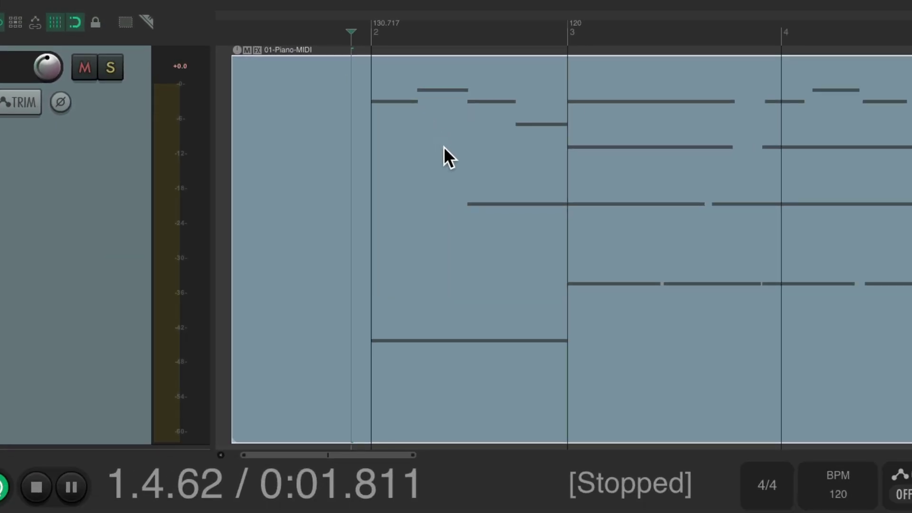
{"action": "key", "text": "space"}
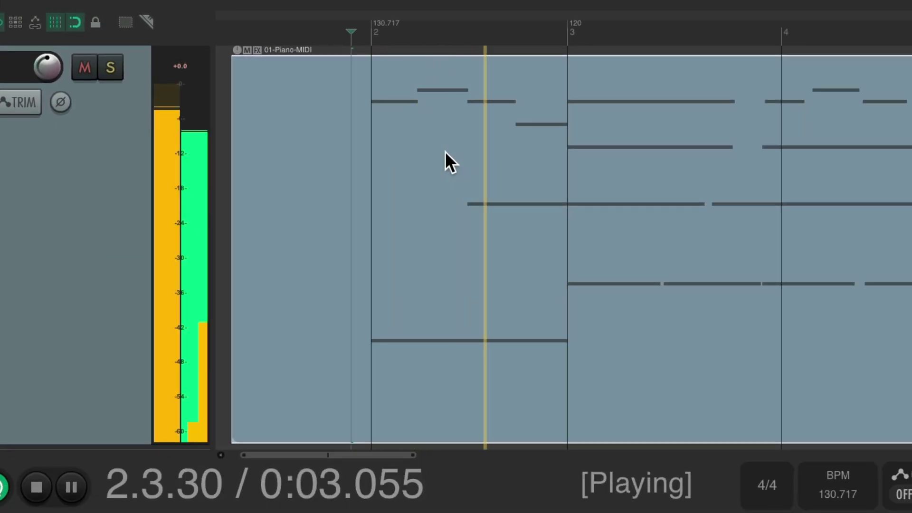
{"action": "key", "text": "space"}
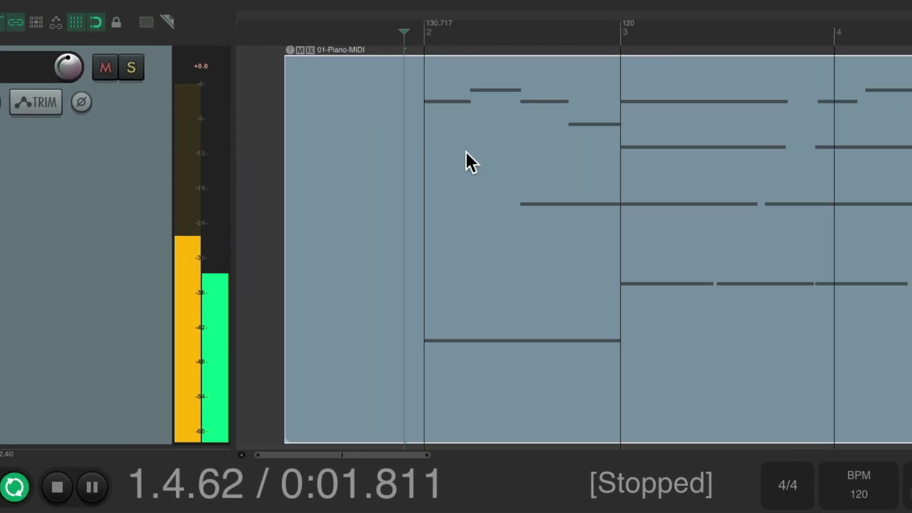
{"action": "key", "text": "Home"}
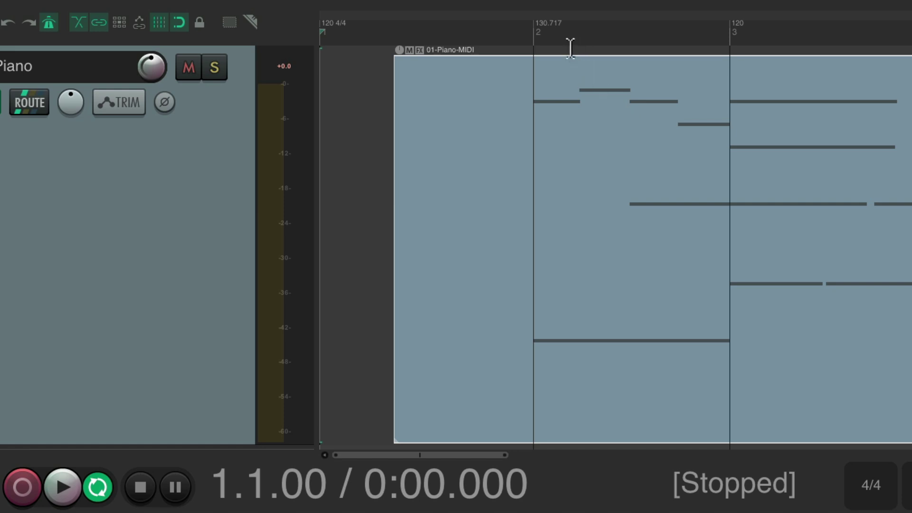
Step: Copy 130.717 BPM from the bar 2 marker into the first tempo marker
{"action": "double_click", "coordinate": [549, 24]}
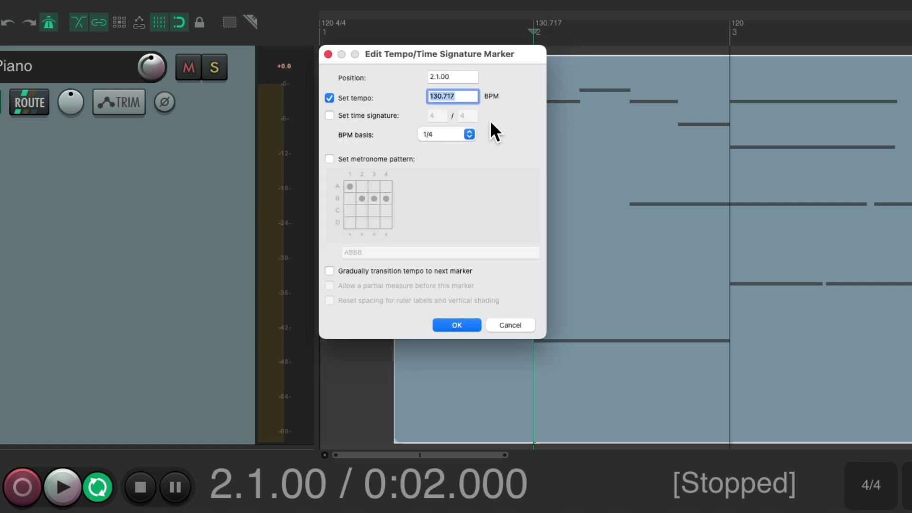
{"action": "key", "text": "Return"}
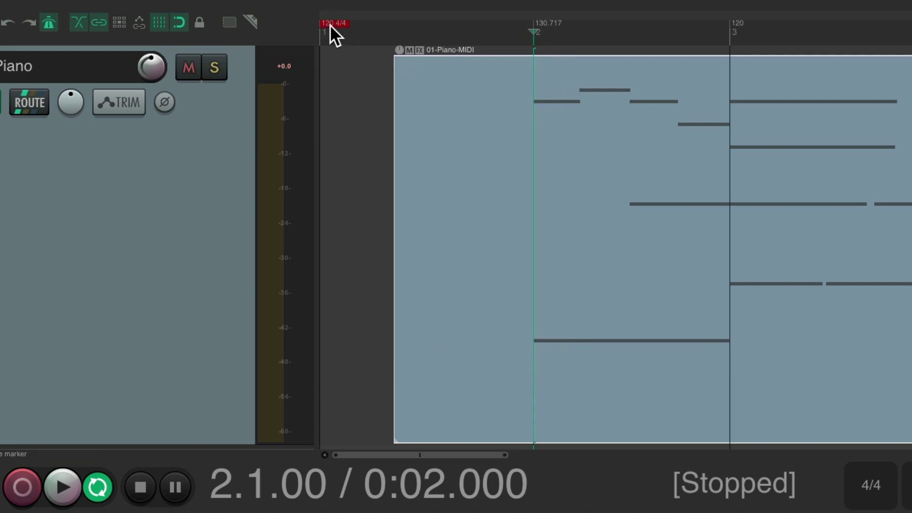
{"action": "double_click", "coordinate": [329, 24]}
{"action": "type", "text": "130.717"}
{"action": "key", "text": "Return"}
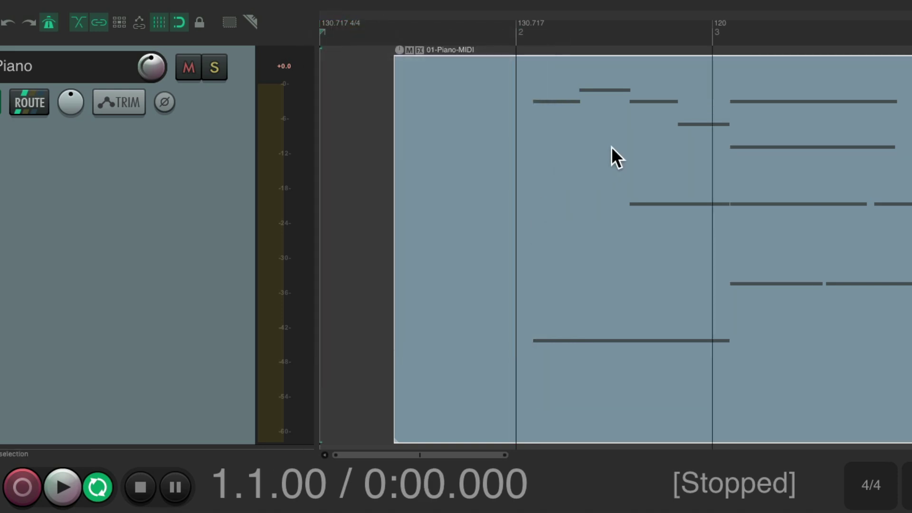
Step: Slide the piano item so its first notes land on bar 2 and play it back
{"action": "left_click_drag", "start_coordinate": [614, 144], "coordinate": [602, 145]}
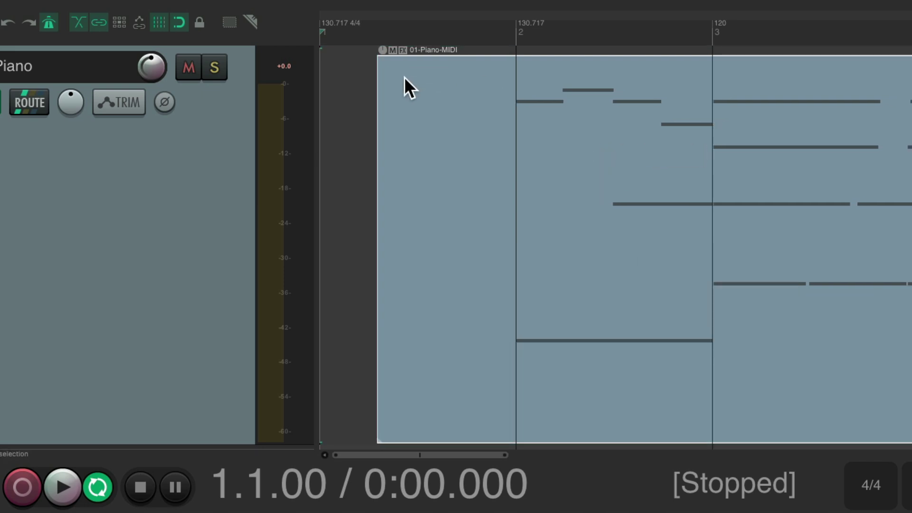
{"action": "key", "text": "space"}
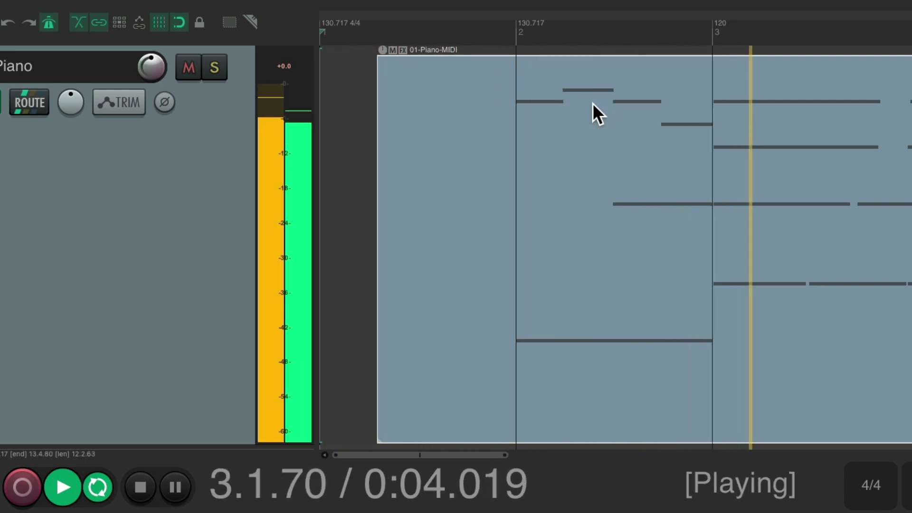
{"action": "key", "text": "space"}
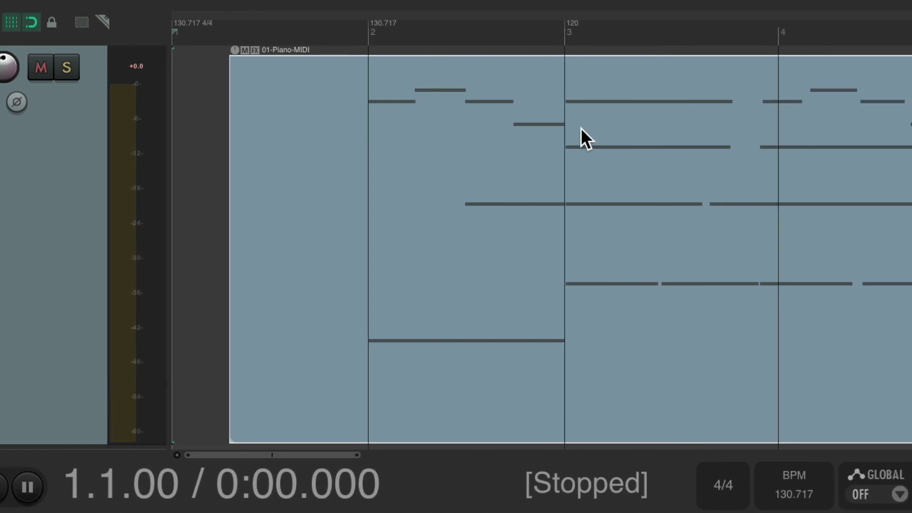
Step: Step the play position through bars 4 to 13 to check each bar's tempo reading
{"action": "scroll", "coordinate": [485, 143], "scroll_direction": "down", "scroll_amount": 3}
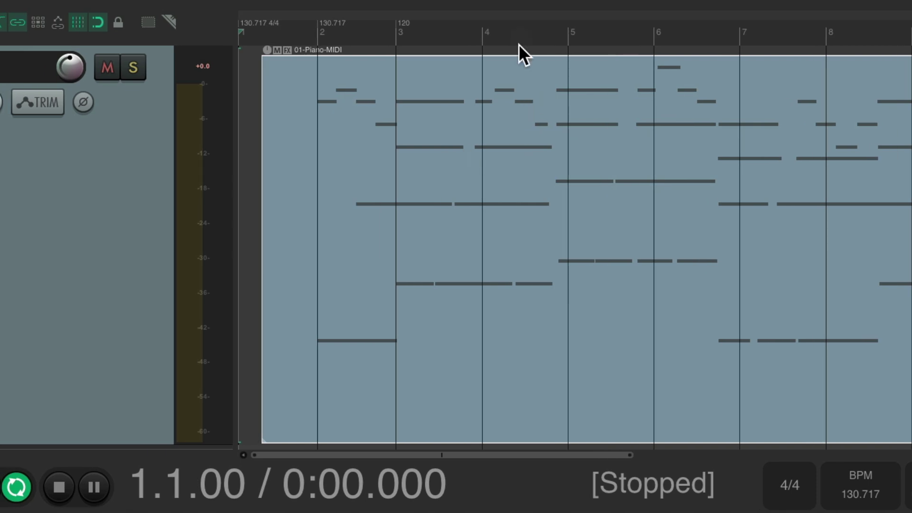
{"action": "left_click", "coordinate": [483, 32]}
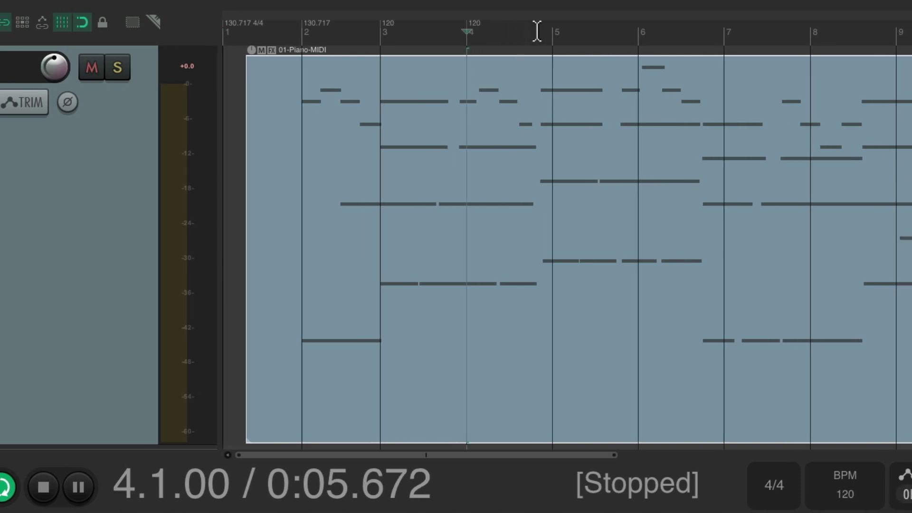
{"action": "left_click", "coordinate": [568, 31]}
{"action": "left_click", "coordinate": [663, 32]}
{"action": "left_click", "coordinate": [745, 32]}
{"action": "left_click", "coordinate": [708, 34]}
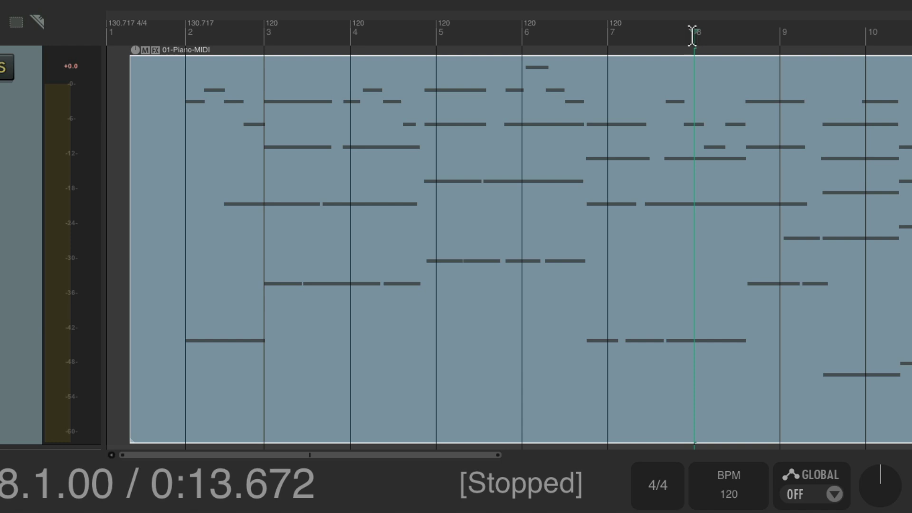
{"action": "scroll", "coordinate": [643, 147], "scroll_direction": "right", "scroll_amount": 5}
{"action": "left_click", "coordinate": [499, 30]}
{"action": "left_click", "coordinate": [580, 32]}
{"action": "left_click", "coordinate": [646, 31]}
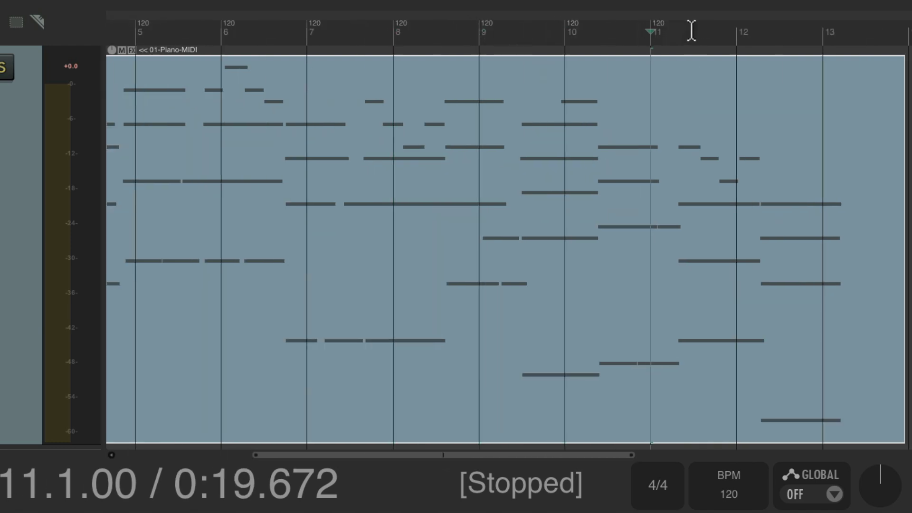
{"action": "left_click", "coordinate": [734, 34]}
{"action": "left_click", "coordinate": [821, 33]}
{"action": "scroll", "coordinate": [468, 149], "scroll_direction": "left", "scroll_amount": 3}
{"action": "scroll", "coordinate": [312, 188], "scroll_direction": "left", "scroll_amount": 1}
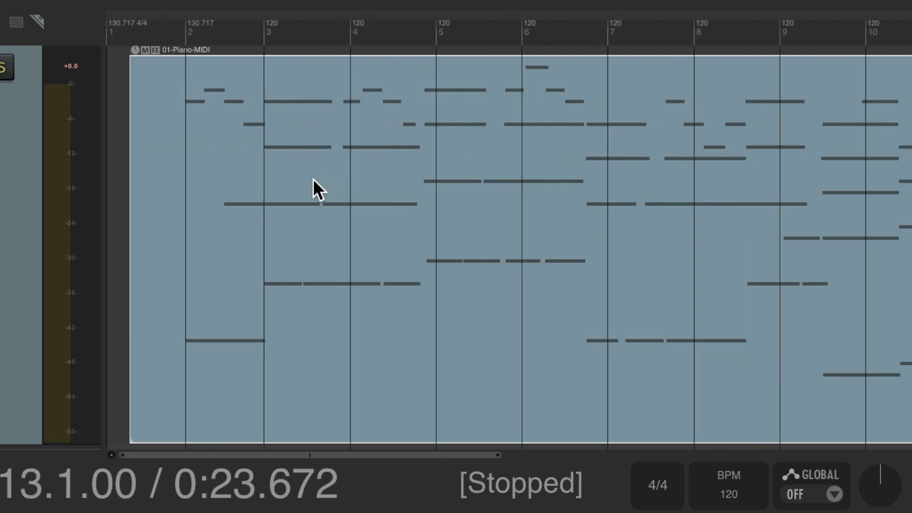
{"action": "scroll", "coordinate": [291, 203], "scroll_direction": "up", "scroll_amount": 5}
{"action": "scroll", "coordinate": [412, 237], "scroll_direction": "up", "scroll_amount": 3}
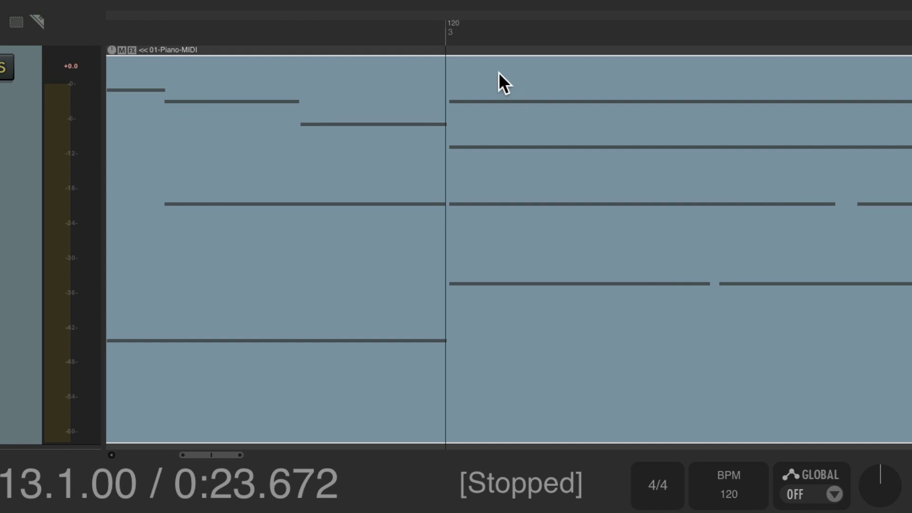
Step: Drag the bar 3 and following tempo markers so bar lines meet the played chords
{"action": "left_click_drag", "start_coordinate": [455, 20], "coordinate": [407, 28]}
{"action": "scroll", "coordinate": [437, 135], "scroll_direction": "down", "scroll_amount": 3}
{"action": "scroll", "coordinate": [435, 95], "scroll_direction": "right", "scroll_amount": 2}
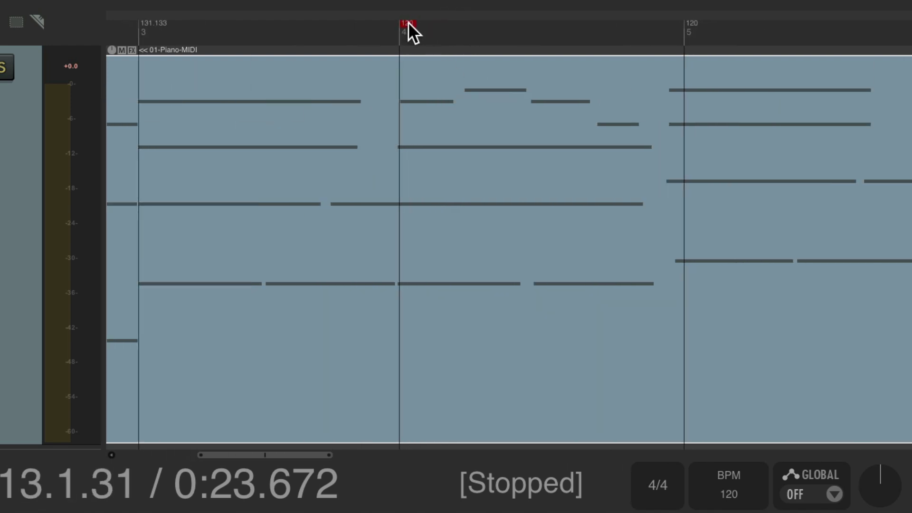
{"action": "scroll", "coordinate": [443, 156], "scroll_direction": "right", "scroll_amount": 3}
{"action": "scroll", "coordinate": [444, 155], "scroll_direction": "right", "scroll_amount": 3}
{"action": "left_click_drag", "start_coordinate": [479, 17], "coordinate": [352, 30]}
Step: Align the later tempo markers with the chords through bar 13
{"action": "scroll", "coordinate": [437, 30], "scroll_direction": "right", "scroll_amount": 7}
{"action": "scroll", "coordinate": [462, 101], "scroll_direction": "right", "scroll_amount": 7}
{"action": "scroll", "coordinate": [474, 122], "scroll_direction": "right", "scroll_amount": 3}
{"action": "scroll", "coordinate": [462, 99], "scroll_direction": "right", "scroll_amount": 7}
{"action": "scroll", "coordinate": [462, 99], "scroll_direction": "right", "scroll_amount": 7}
{"action": "scroll", "coordinate": [432, 92], "scroll_direction": "right", "scroll_amount": 7}
{"action": "scroll", "coordinate": [453, 145], "scroll_direction": "right", "scroll_amount": 7}
{"action": "scroll", "coordinate": [409, 92], "scroll_direction": "right", "scroll_amount": 7}
{"action": "mouse_move", "coordinate": [437, 28]}
{"action": "left_mouse_down"}
{"action": "mouse_move", "coordinate": [421, 25]}
{"action": "mouse_move", "coordinate": [432, 25]}
{"action": "left_mouse_up"}
{"action": "scroll", "coordinate": [483, 129], "scroll_direction": "right", "scroll_amount": 7}
{"action": "scroll", "coordinate": [486, 163], "scroll_direction": "down", "scroll_amount": 5}
{"action": "scroll", "coordinate": [486, 163], "scroll_direction": "down", "scroll_amount": 2}
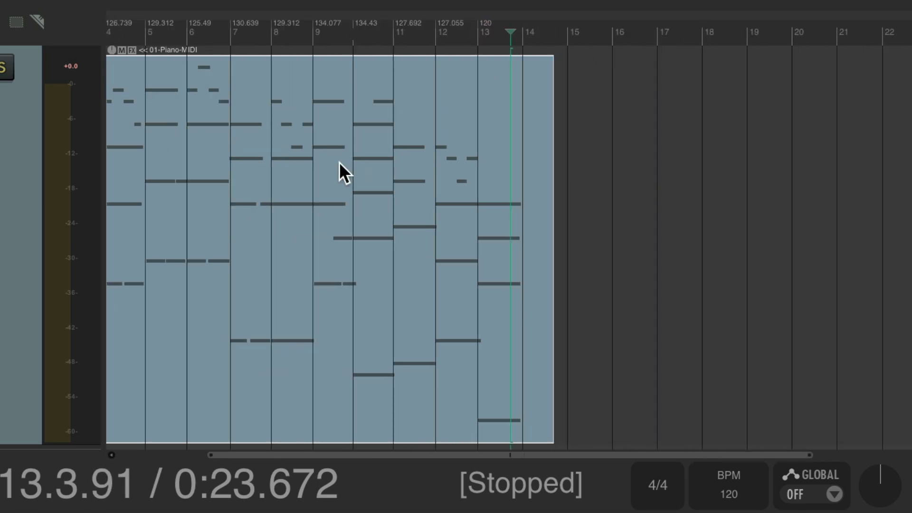
{"action": "scroll", "coordinate": [309, 176], "scroll_direction": "left", "scroll_amount": 3}
{"action": "scroll", "coordinate": [129, 191], "scroll_direction": "up", "scroll_amount": 4}
{"action": "key", "text": "Home"}
{"action": "scroll", "coordinate": [352, 232], "scroll_direction": "up", "scroll_amount": 1}
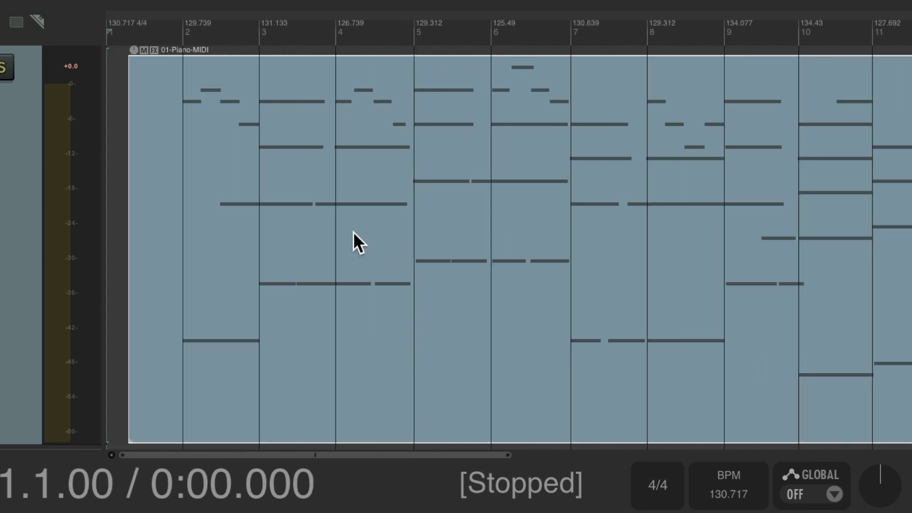
{"action": "key", "text": "space"}
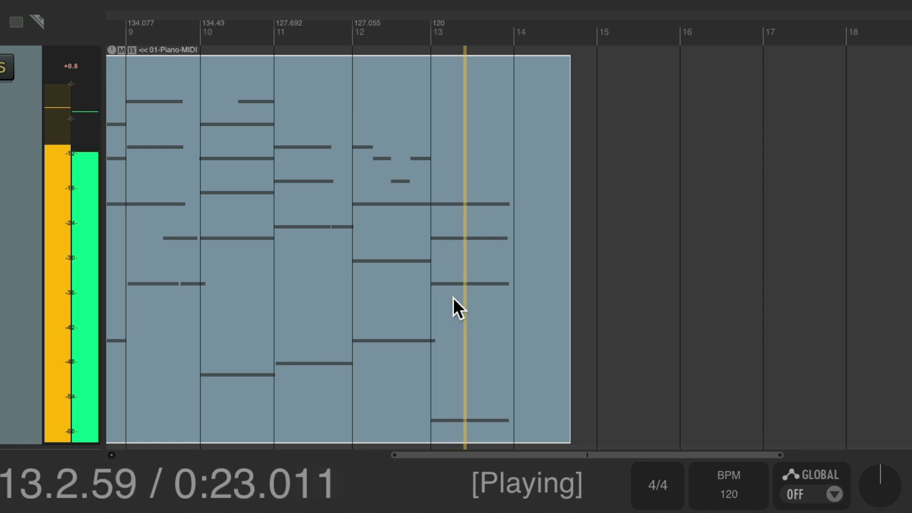
{"action": "key", "text": "space"}
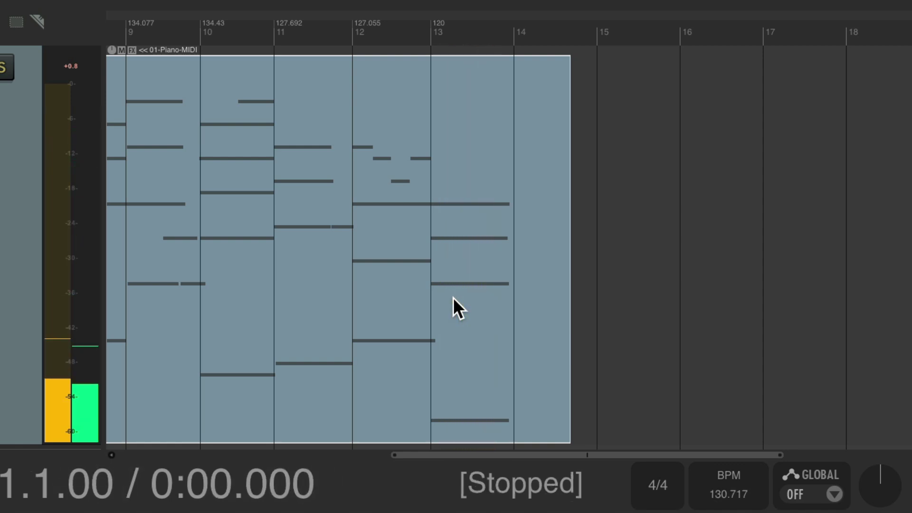
Step: Return to the project start and scroll through the tempo-mapped bars, from 130.717 BPM to 120 BPM at bar 13
{"action": "key", "text": "Home"}
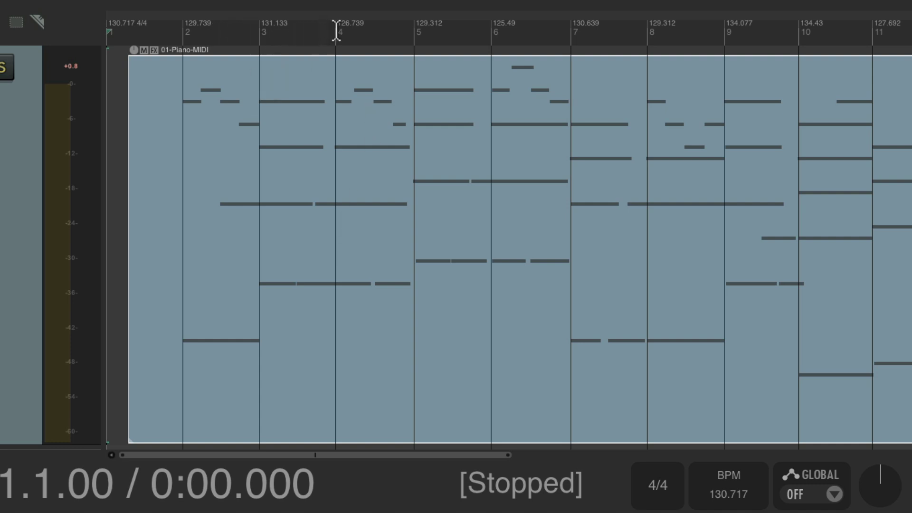
{"action": "scroll", "coordinate": [367, 107], "scroll_direction": "right", "scroll_amount": 2}
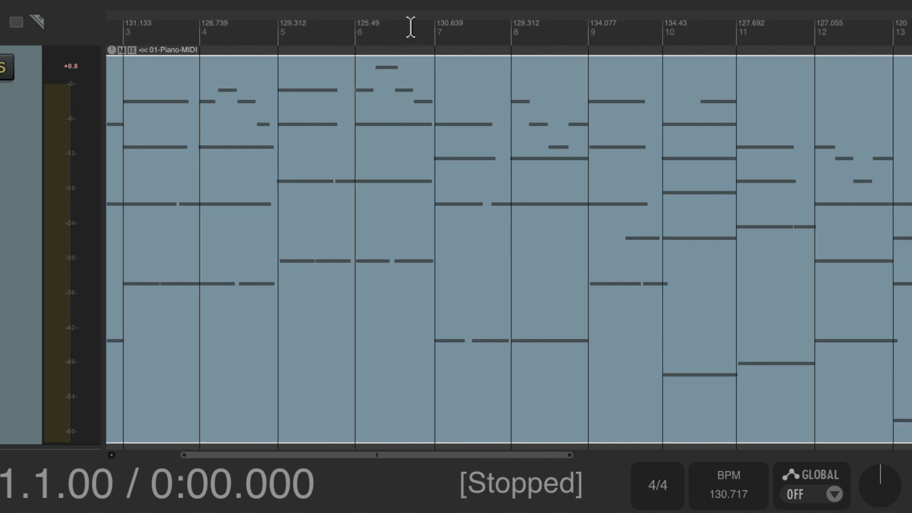
{"action": "scroll", "coordinate": [423, 133], "scroll_direction": "right", "scroll_amount": 3}
{"action": "scroll", "coordinate": [423, 133], "scroll_direction": "right", "scroll_amount": 5}
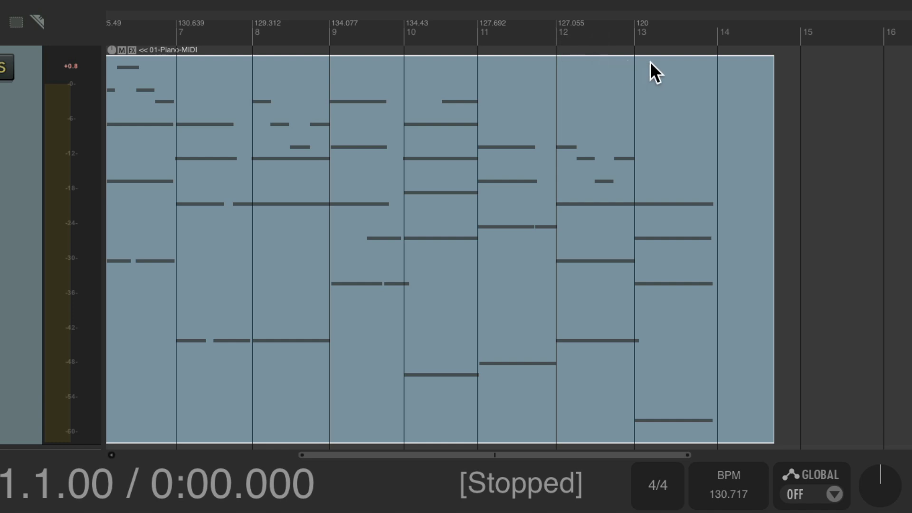
{"action": "scroll", "coordinate": [495, 124], "scroll_direction": "left", "scroll_amount": 5}
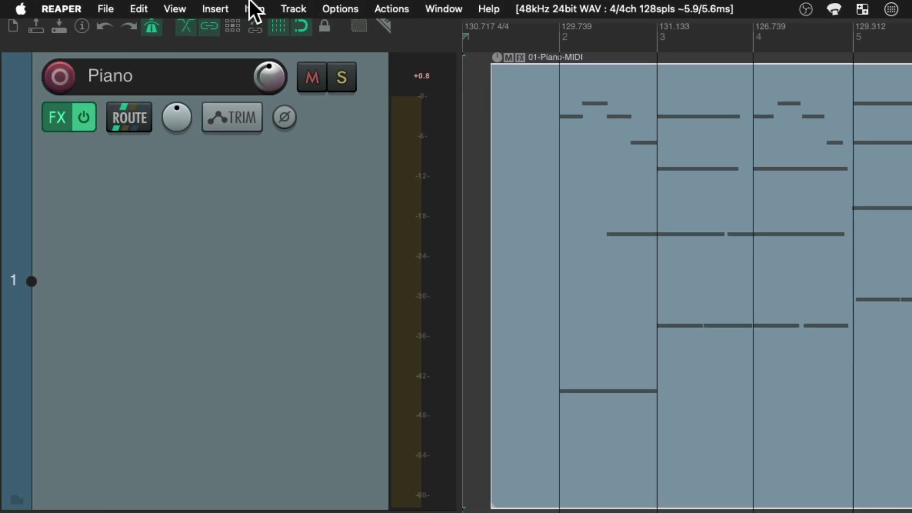
Step: Show the tempo envelope and delete its bar-by-bar tempo points, leaving a flat 120 BPM
{"action": "left_click", "coordinate": [175, 8]}
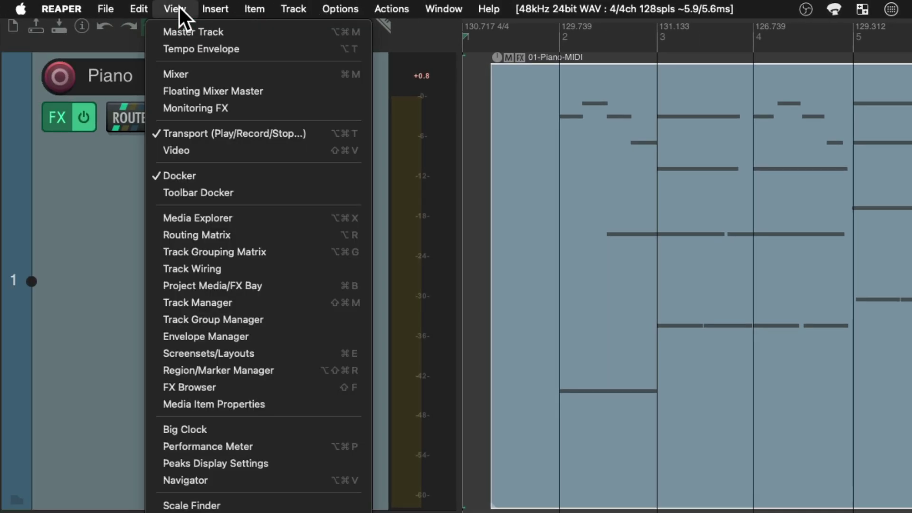
{"action": "left_click", "coordinate": [166, 46]}
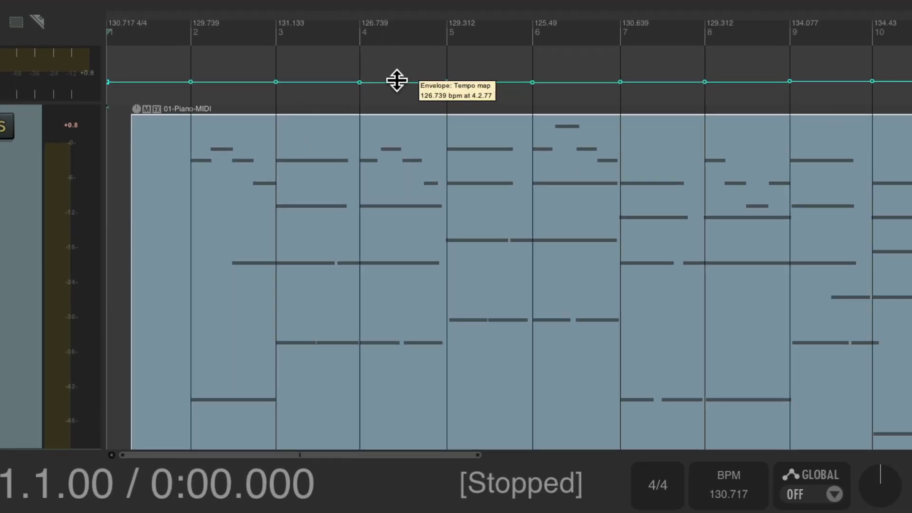
{"action": "left_click", "coordinate": [361, 83]}
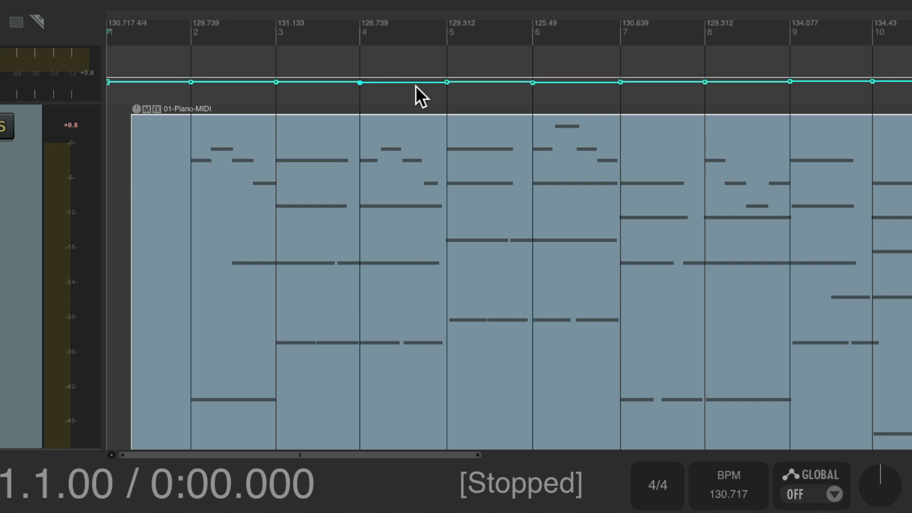
{"action": "key", "text": "Delete"}
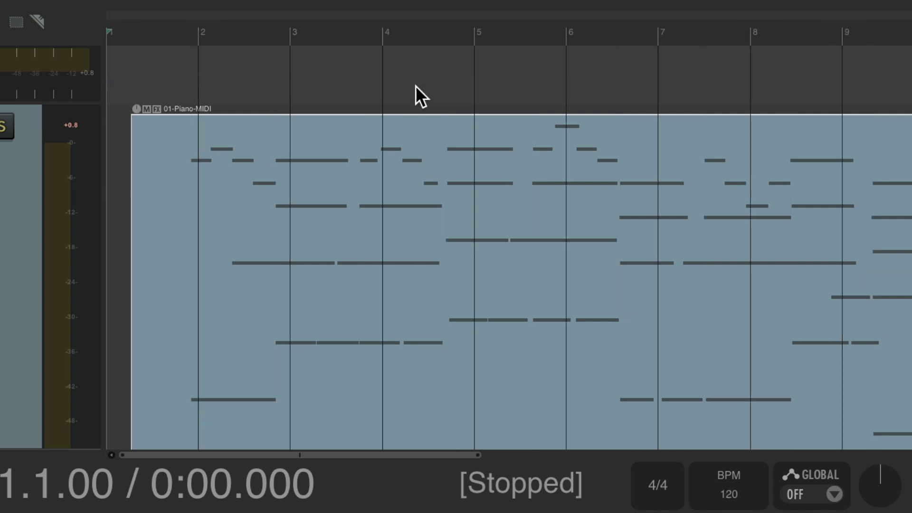
Step: Change the starting tempo marker to 130 BPM, then hide the master track and its tempo lane
{"action": "left_click", "coordinate": [152, 77]}
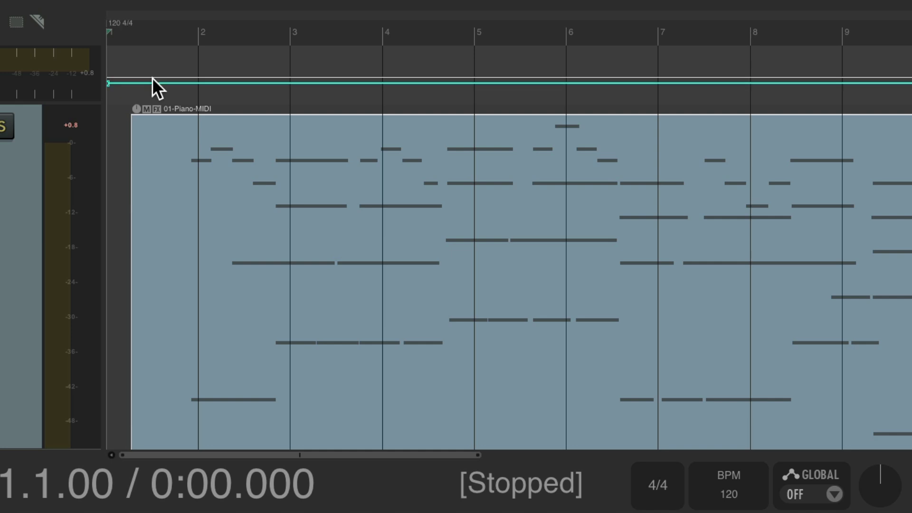
{"action": "double_click", "coordinate": [118, 24]}
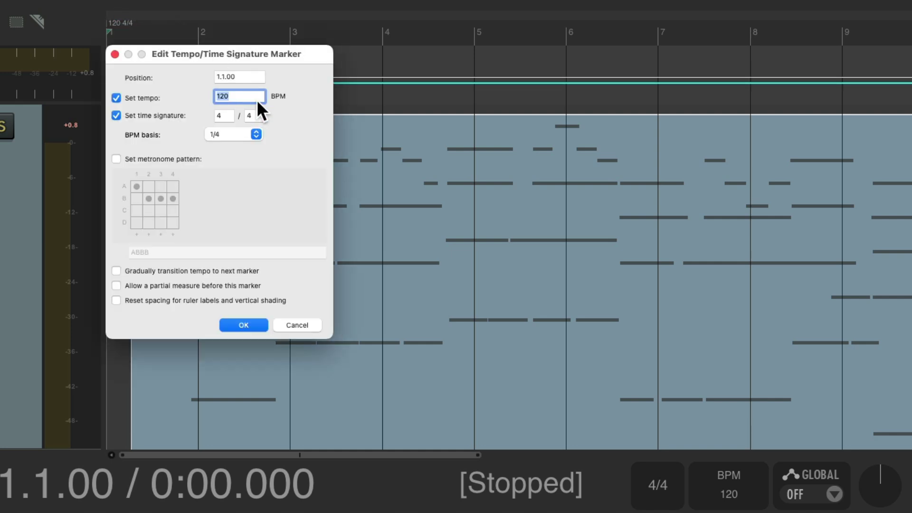
{"action": "type", "text": "130"}
{"action": "key", "text": "Return"}
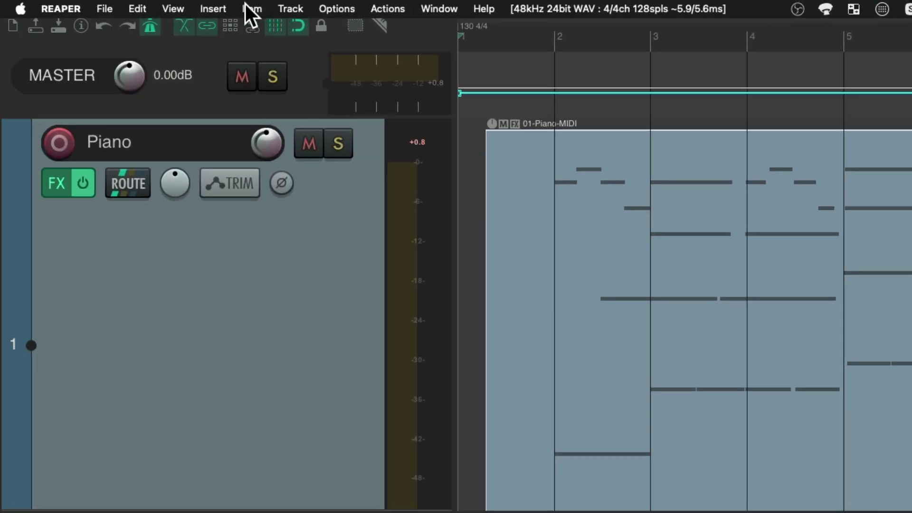
{"action": "left_click", "coordinate": [180, 8]}
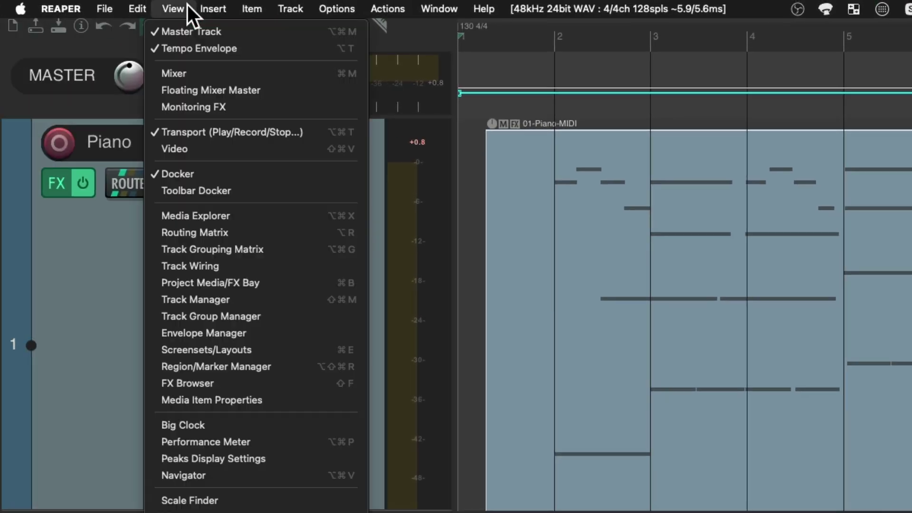
{"action": "left_click", "coordinate": [180, 32]}
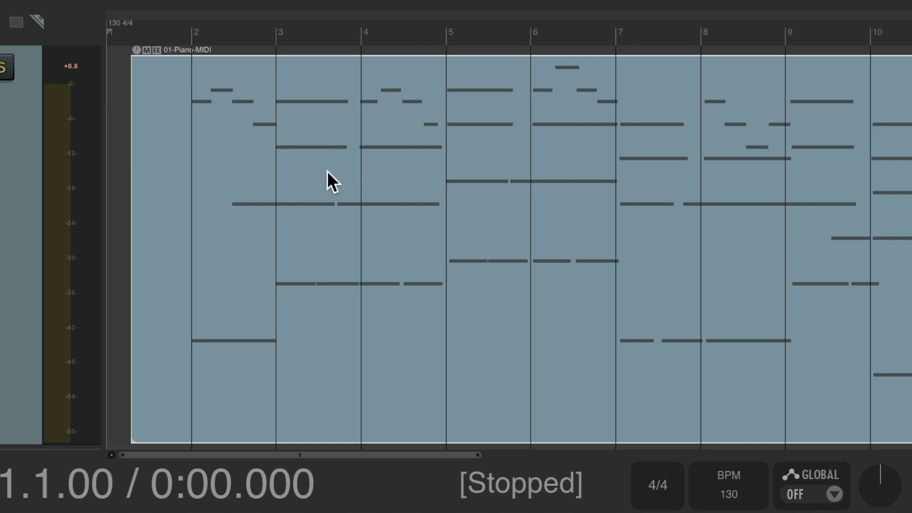
Step: Open the piano MIDI item and quantize all note positions to the grid at 100% strength
{"action": "double_click", "coordinate": [255, 125]}
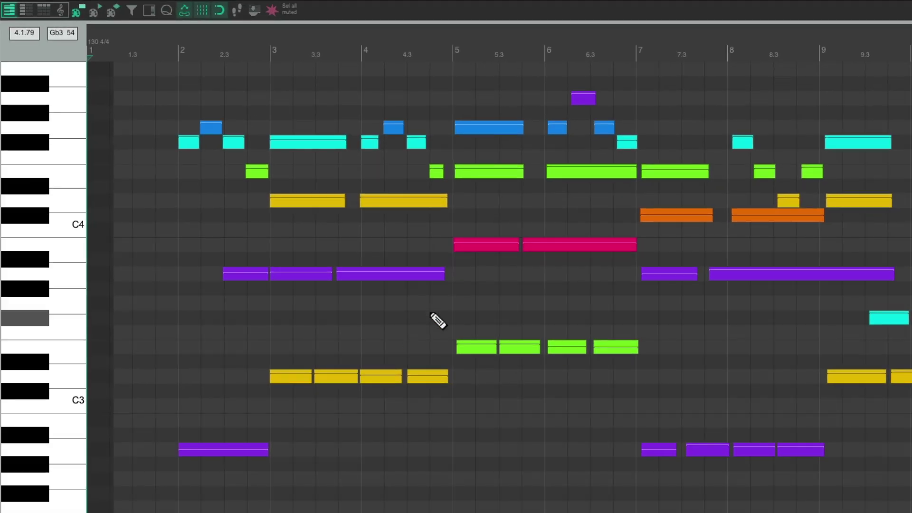
{"action": "left_click", "coordinate": [166, 11]}
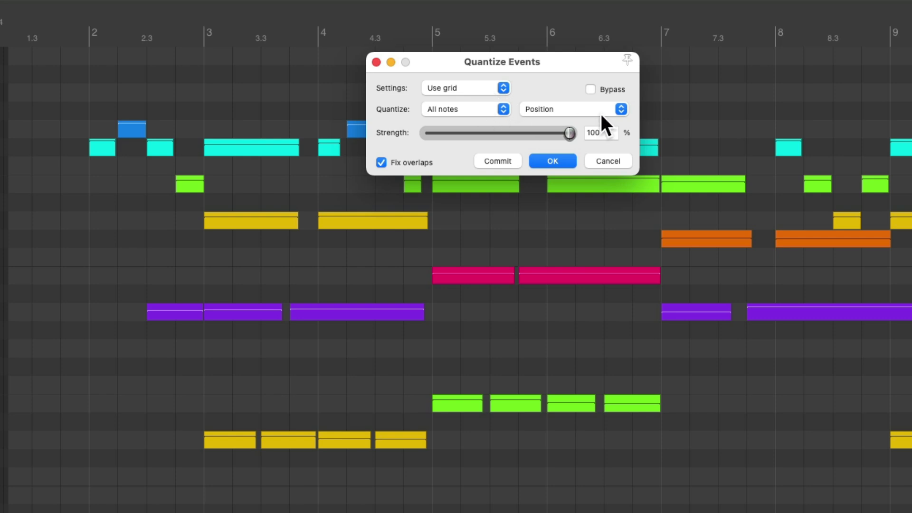
{"action": "left_click", "coordinate": [553, 161]}
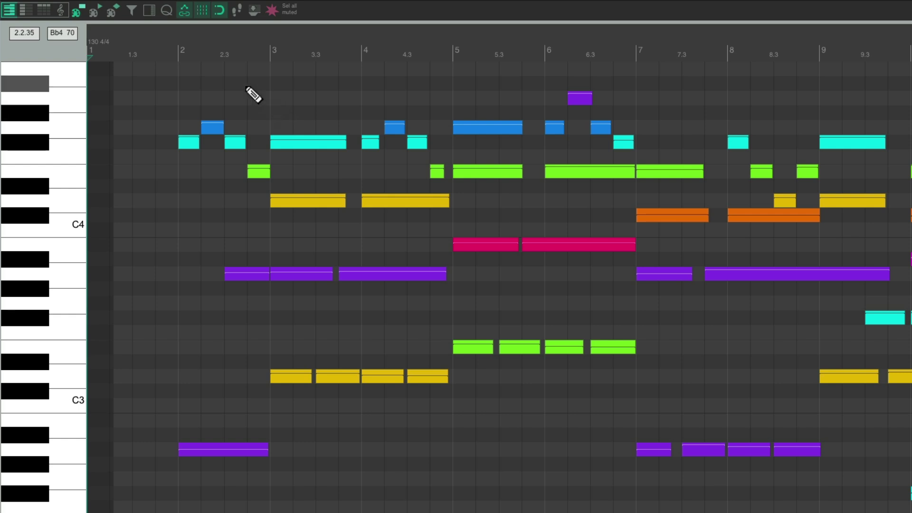
Step: Play the quantized piano from bar 2 and zoom out to see more bars of notes
{"action": "left_click", "coordinate": [167, 49]}
{"action": "key", "text": "space"}
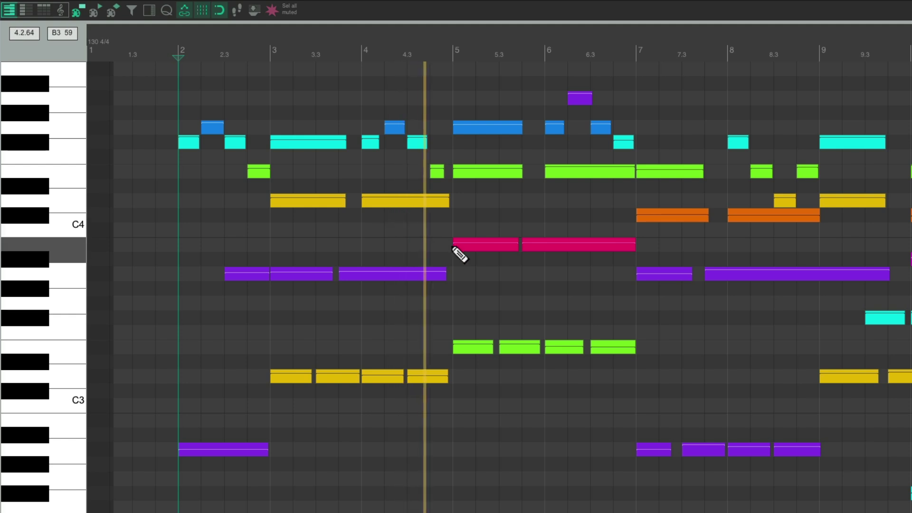
{"action": "left_click_drag", "start_coordinate": [565, 38], "coordinate": [560, 47]}
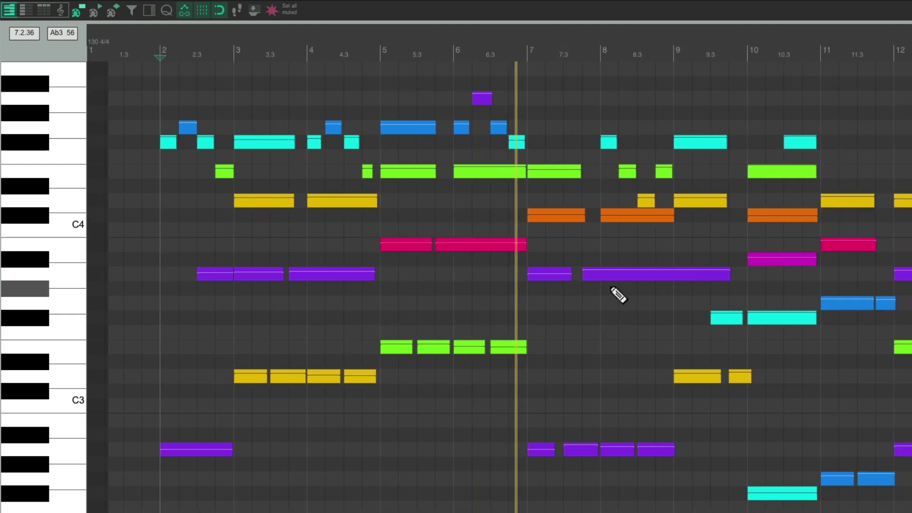